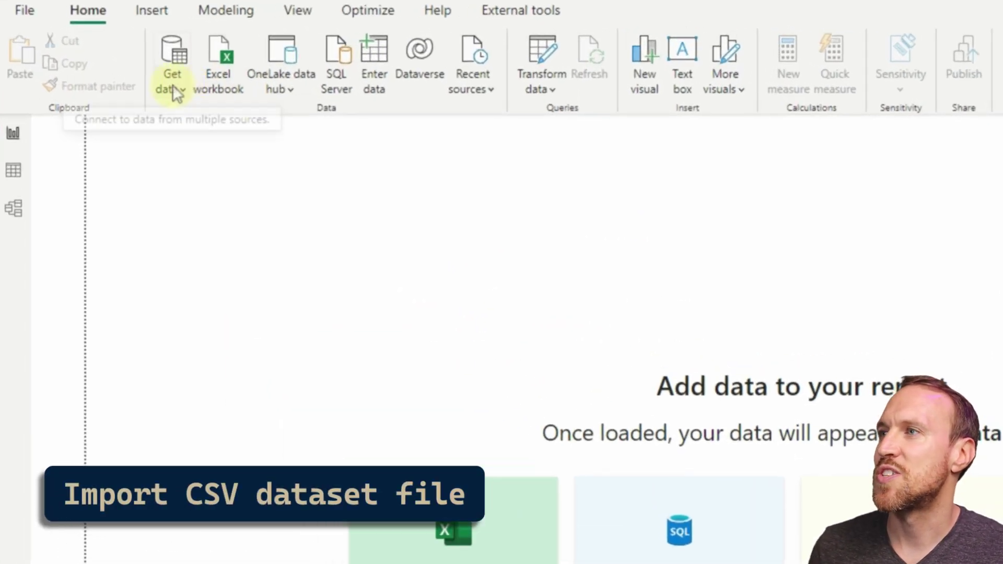
Step: Open the Get data list of common data sources on the Home ribbon
click(172, 85)
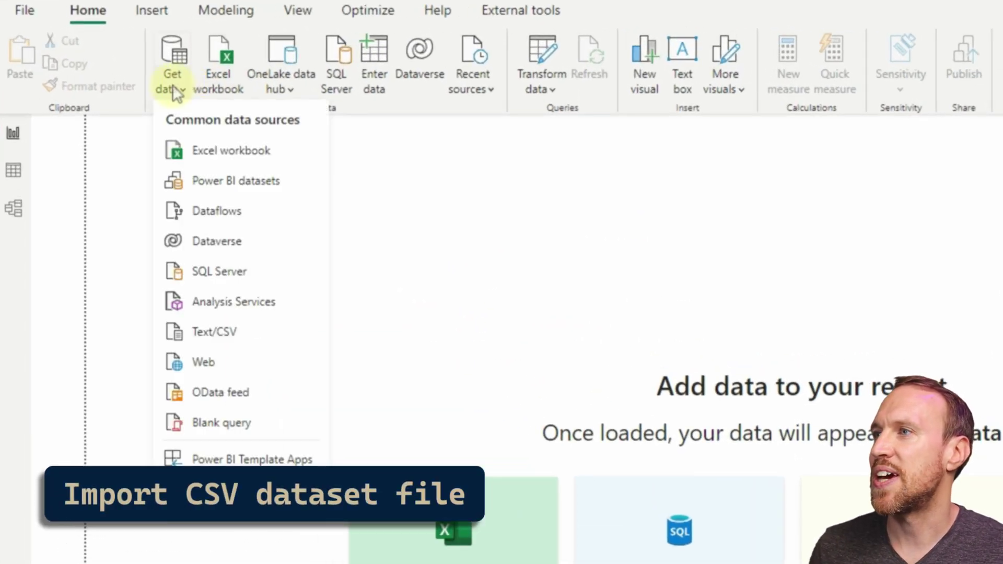
Step: Pick EPL Managers.csv as the file source and open it for transforming
click(199, 145)
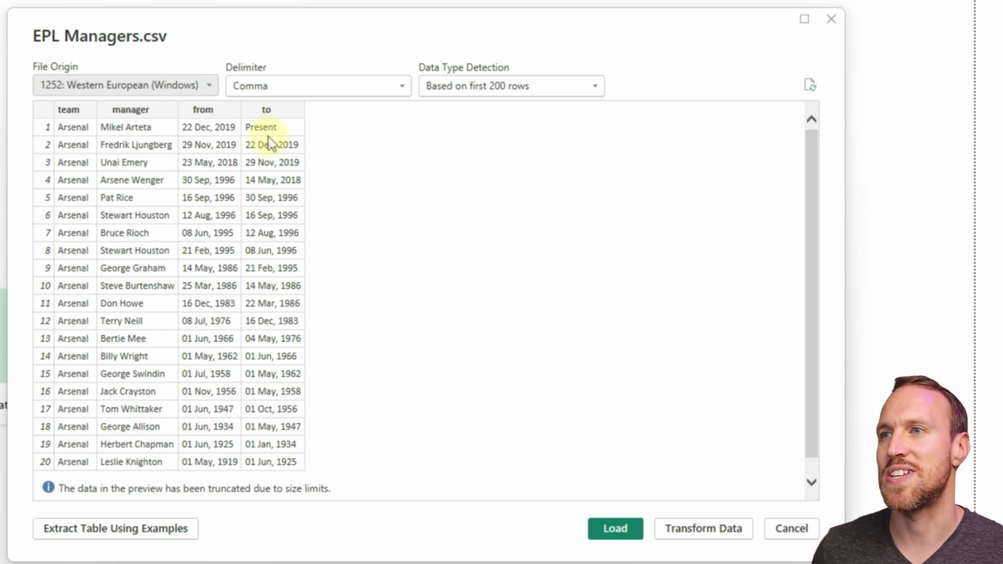
click(746, 534)
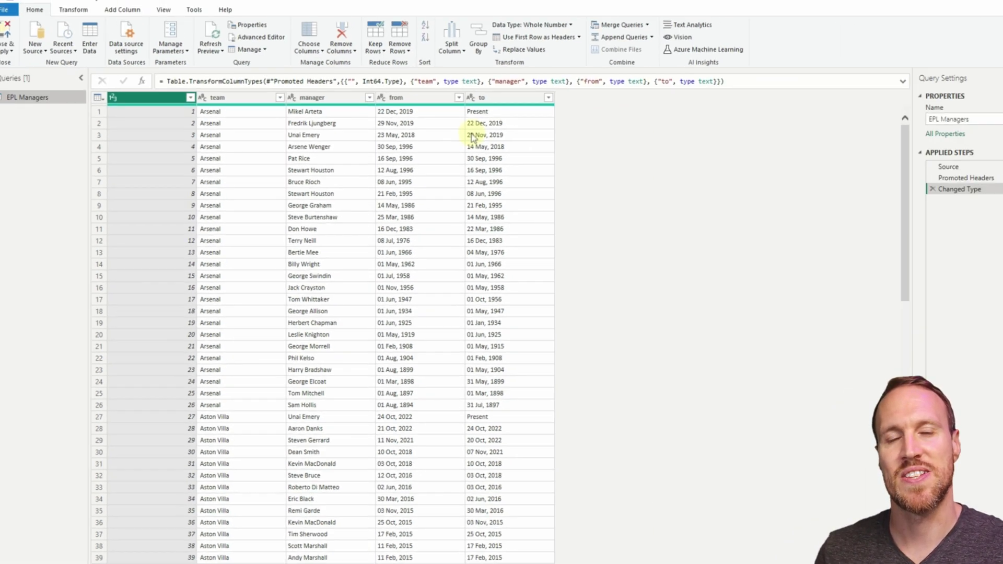
Step: Bring up the Add Column ribbon options for the EPL Managers query
click(126, 18)
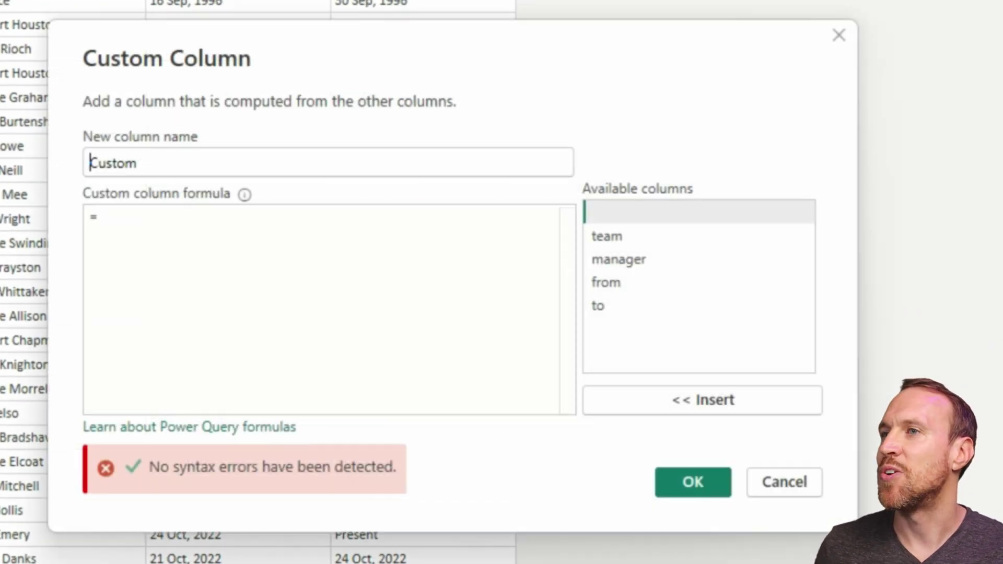
Step: Name the custom column current and start its formula with if [to] = "Present" or [to] = null
double_click(182, 162)
text(cu)
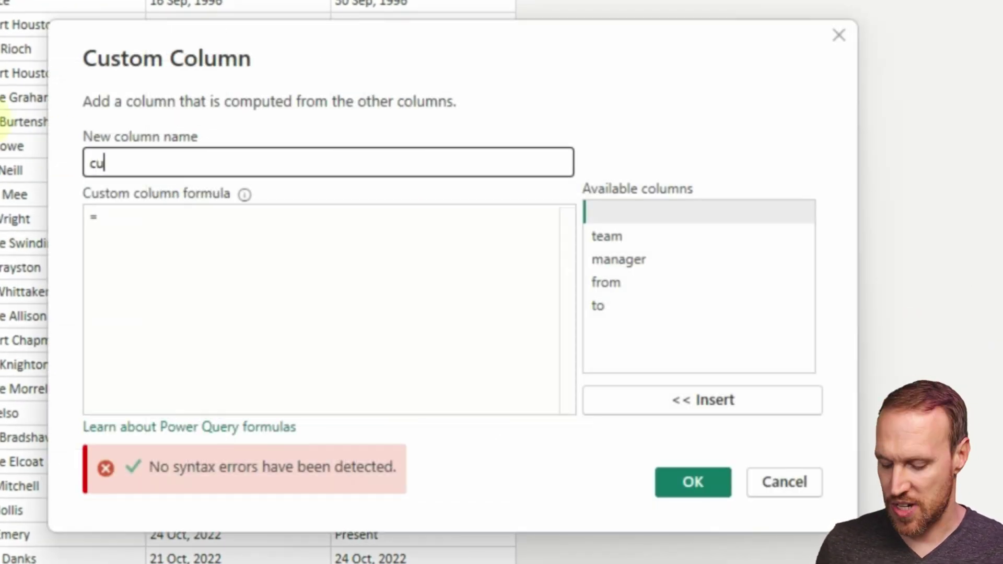
text(rrent)
click(193, 220)
text(if)
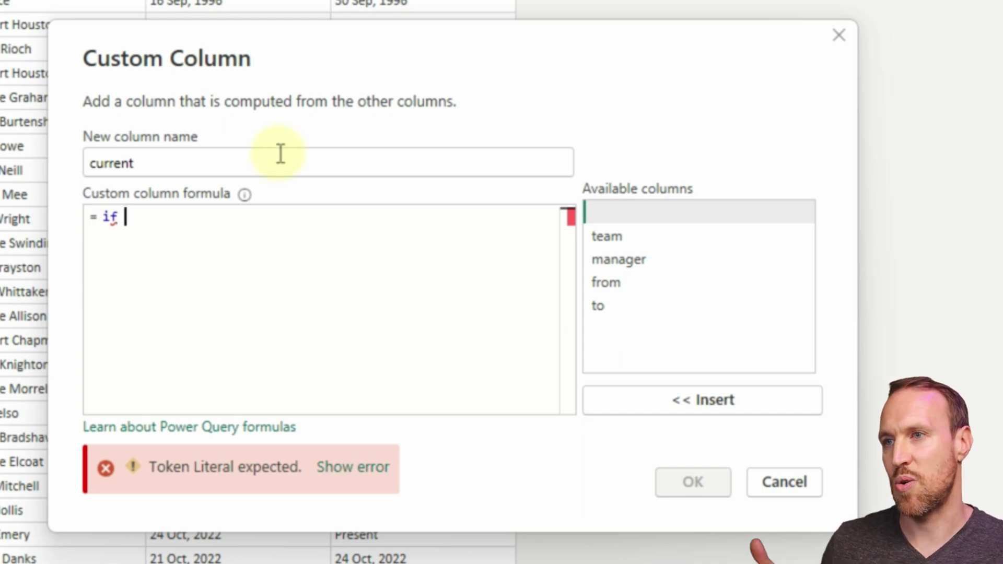
double_click(644, 311)
text(= "Pre)
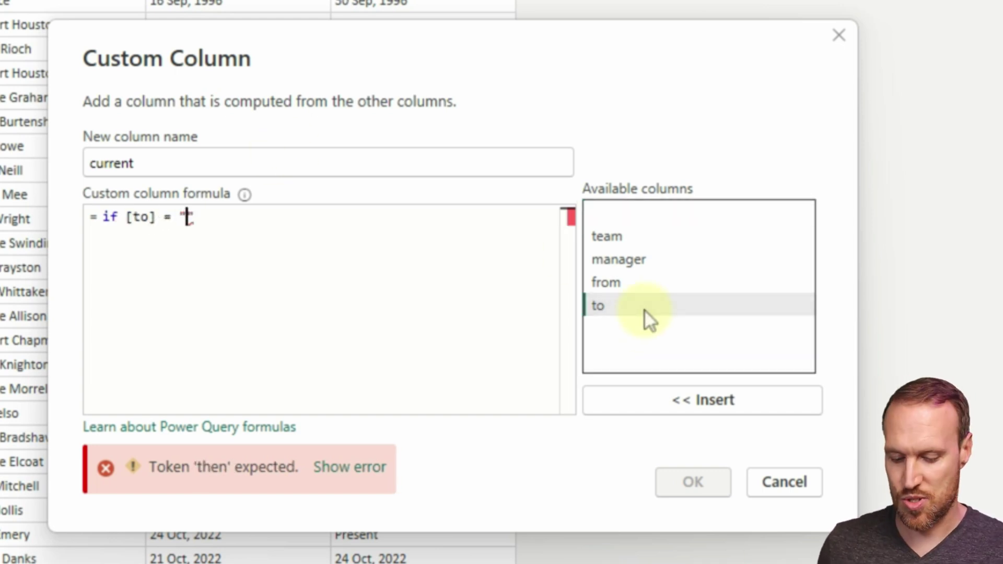
text(sent" or)
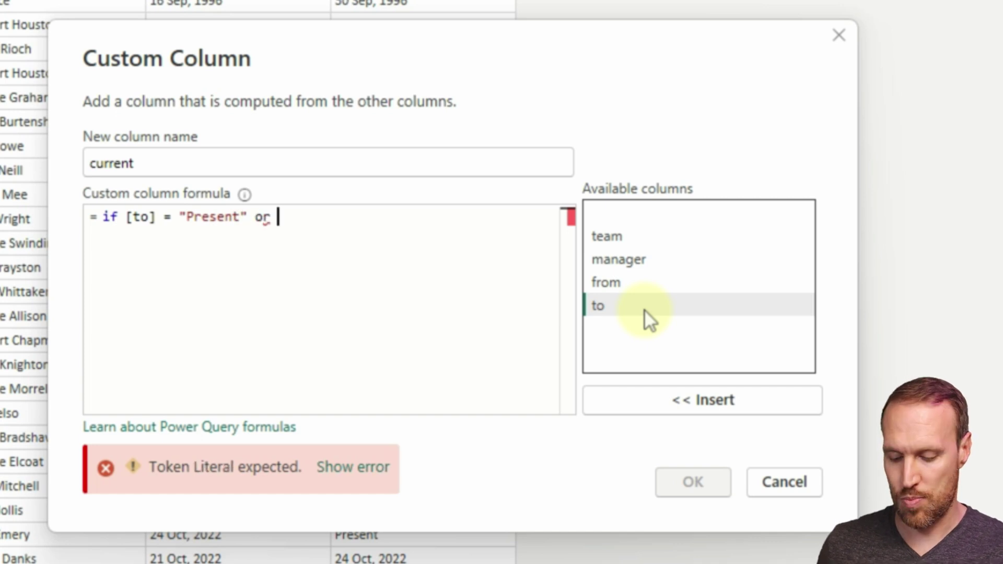
double_click(645, 312)
text(= )
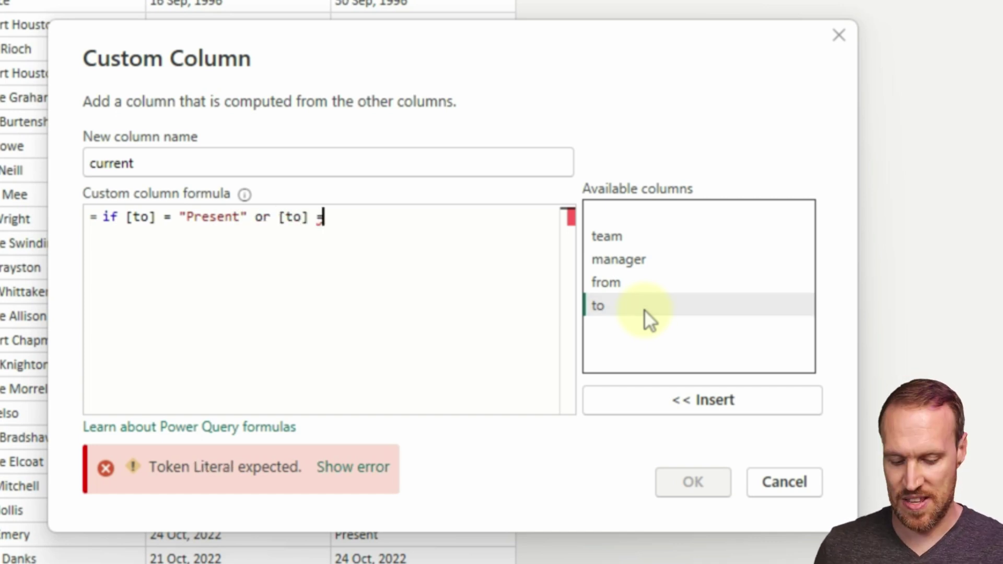
text(null)
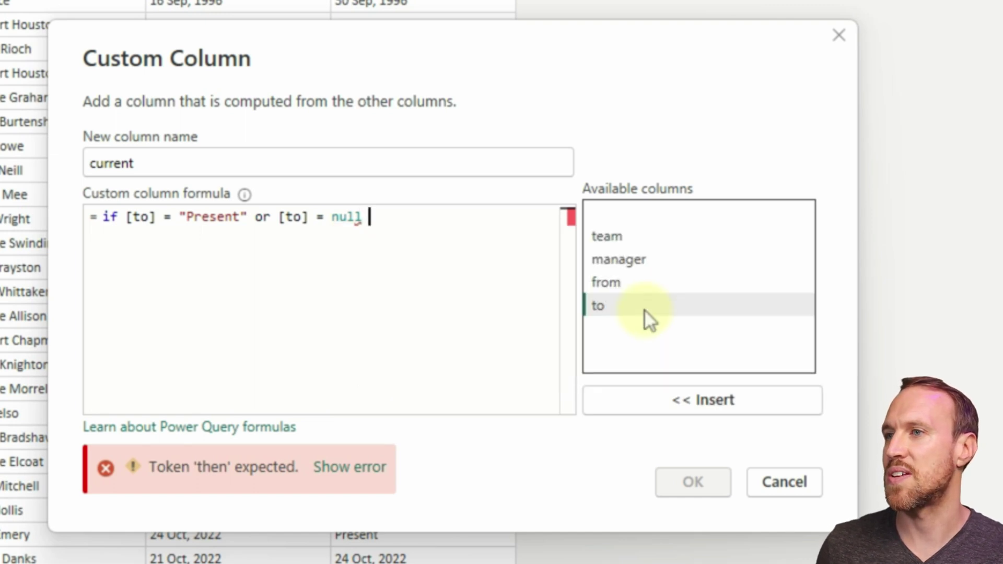
Step: Finish the formula with then DateTime.LocalNow() else [to] and confirm the column
key(Return)
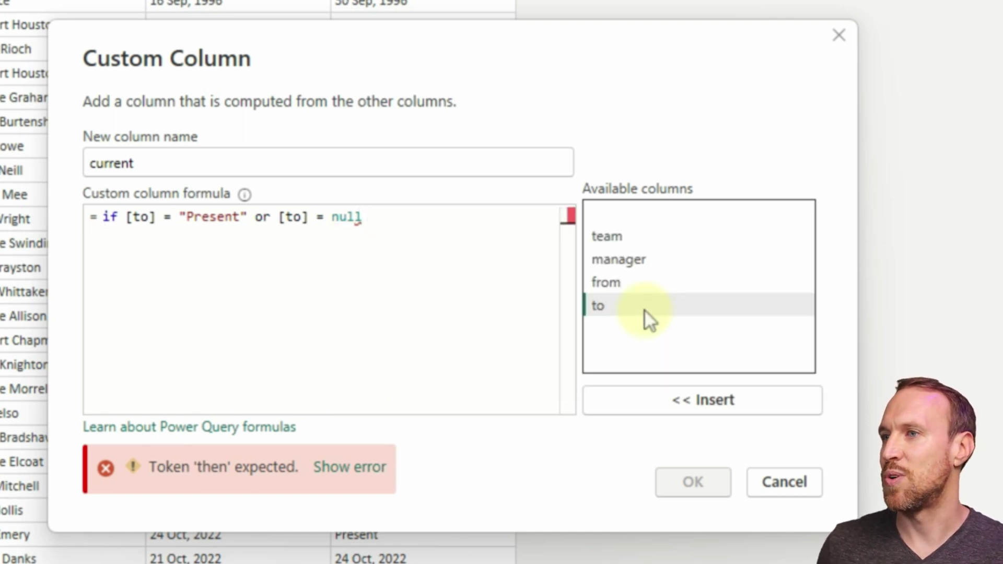
text(then )
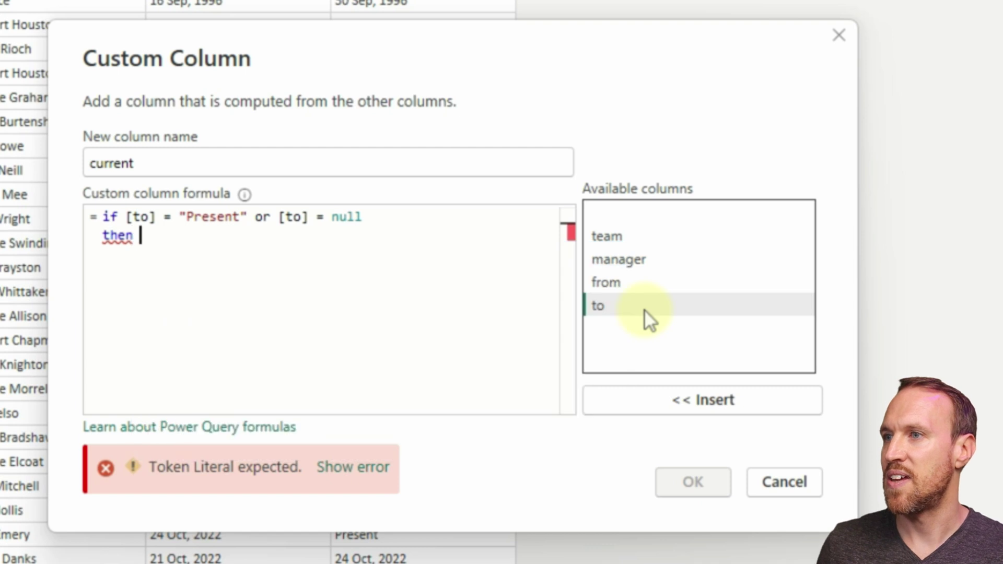
text(date)
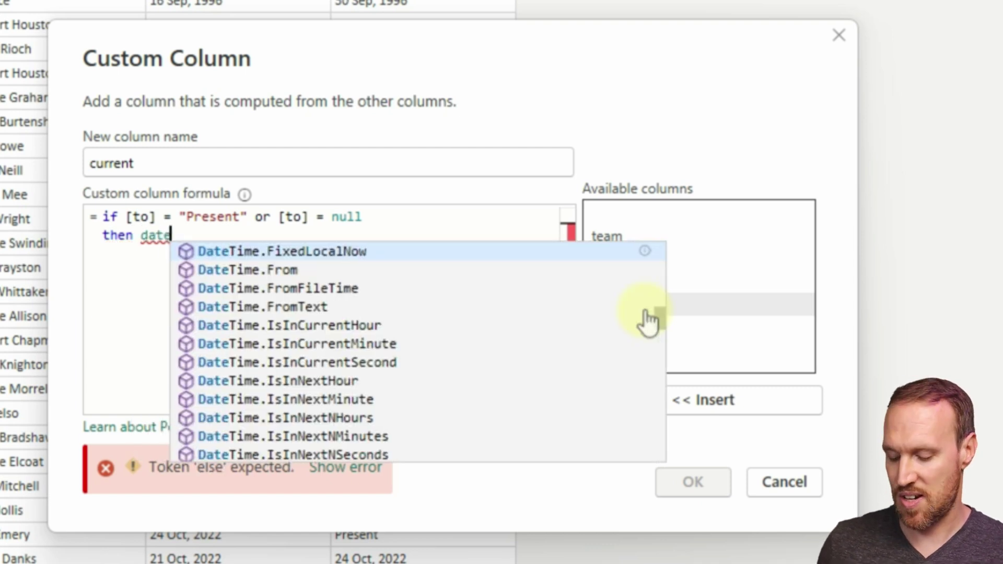
text(timelo)
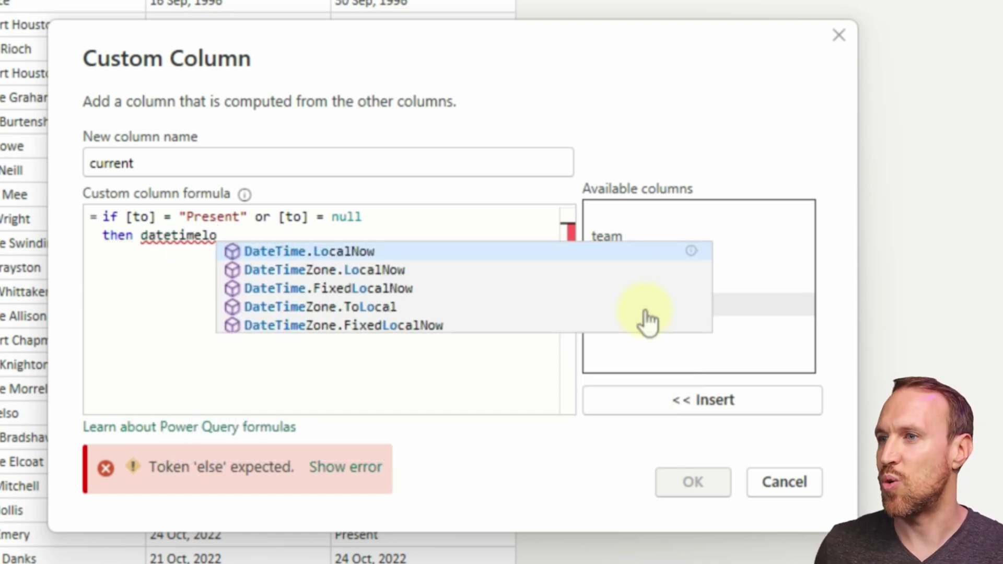
key(Tab)
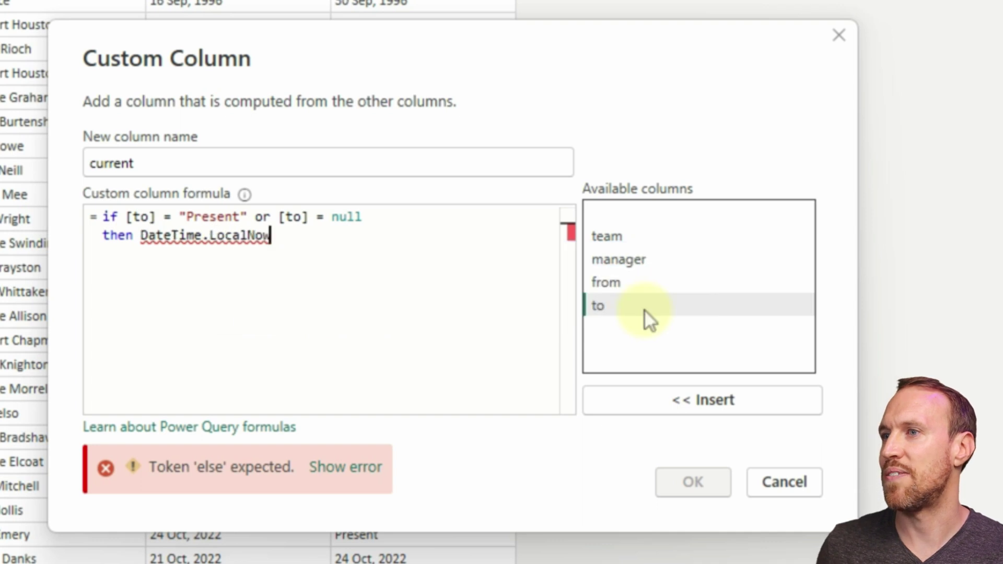
text(())
key(Return)
text(else [to])
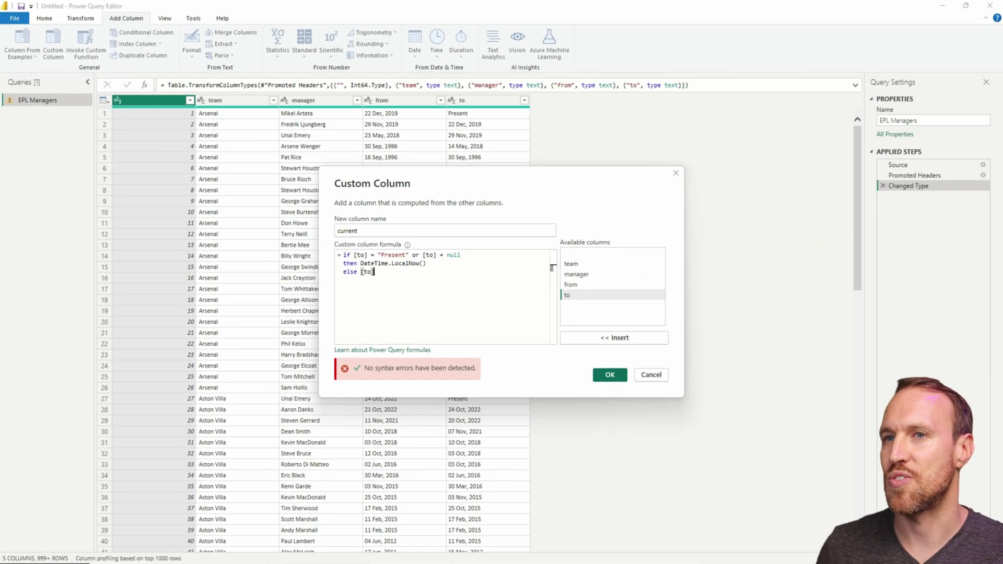
click(694, 482)
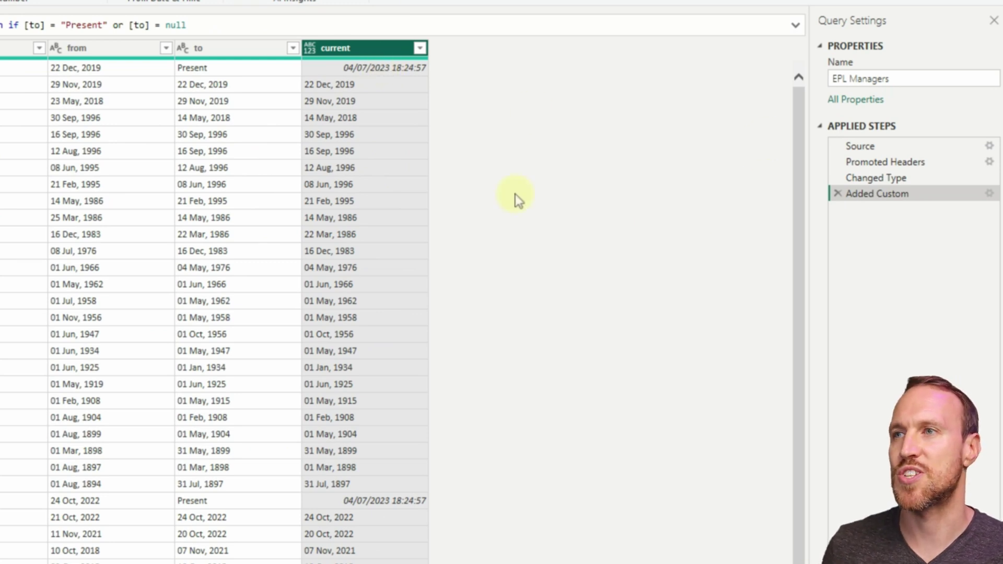
Step: Rename the Added Custom applied step to '+ current'
right_click(860, 195)
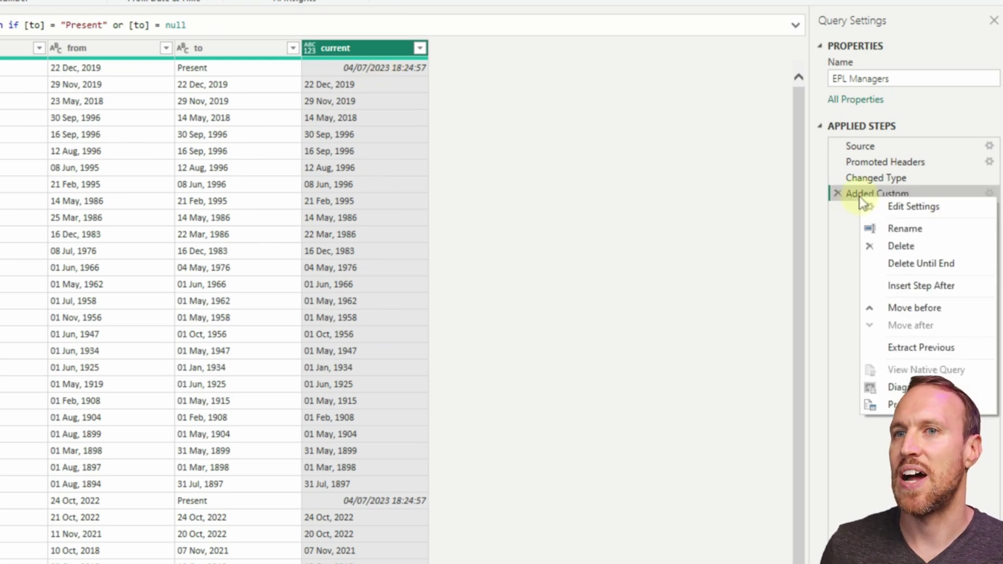
click(904, 228)
text(+ )
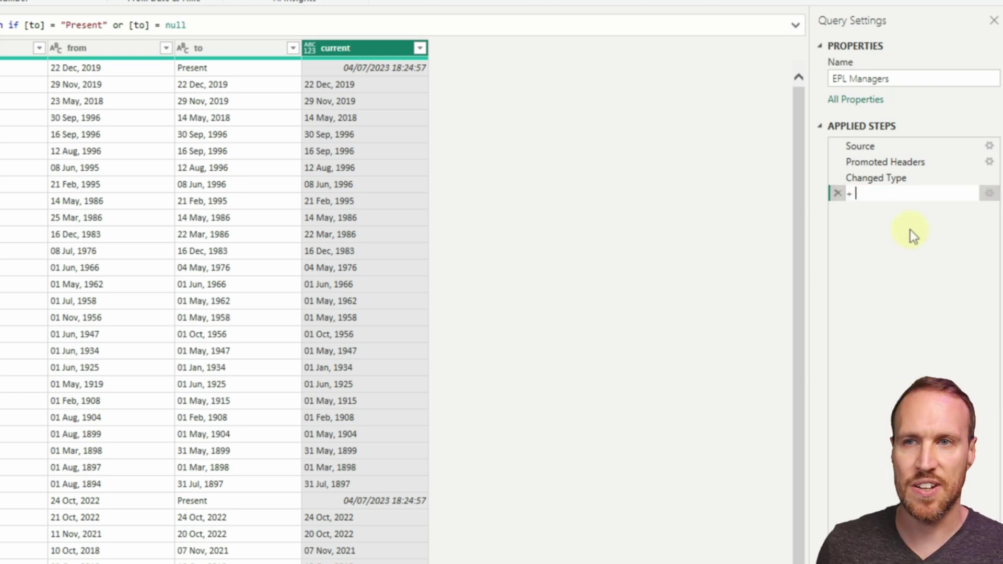
text(current)
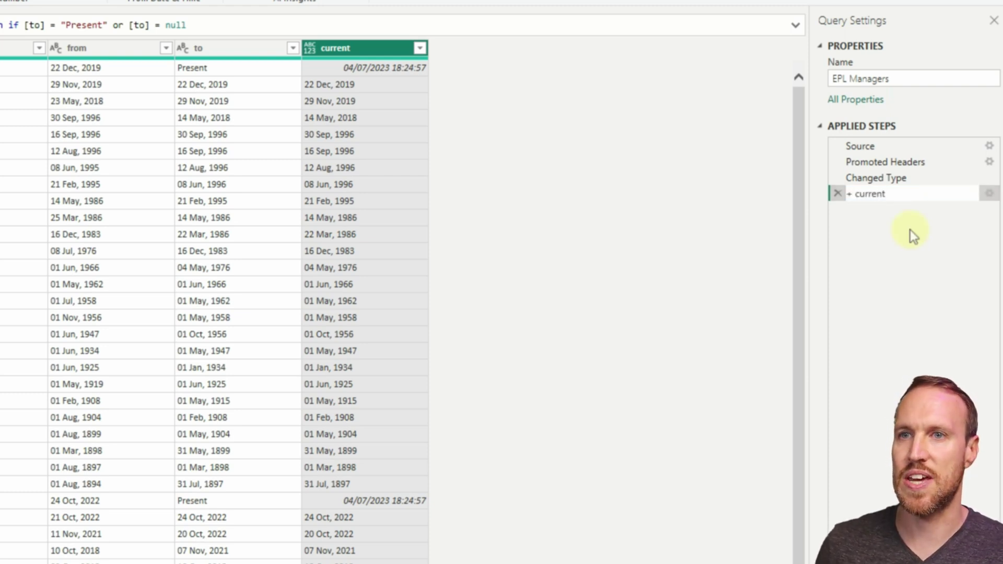
key(Return)
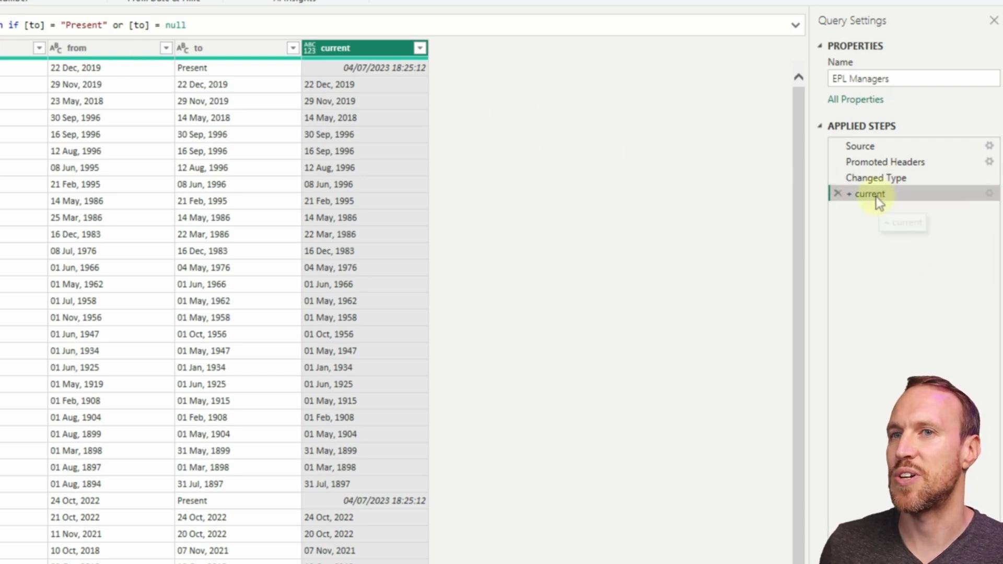
Step: Move + current above Changed Type, then set from and current to Date, replacing the type step
drag(877, 201, 878, 177)
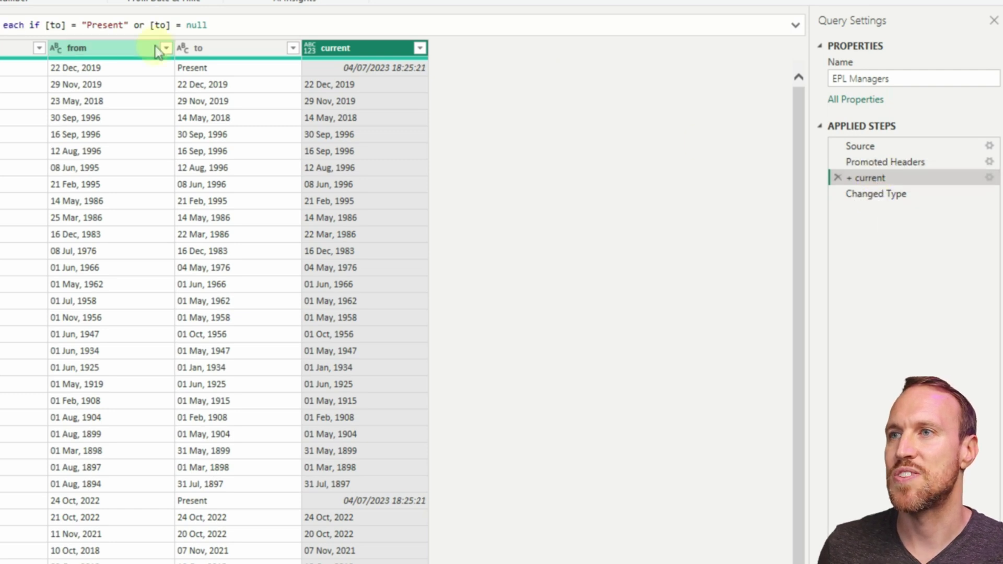
click(103, 50)
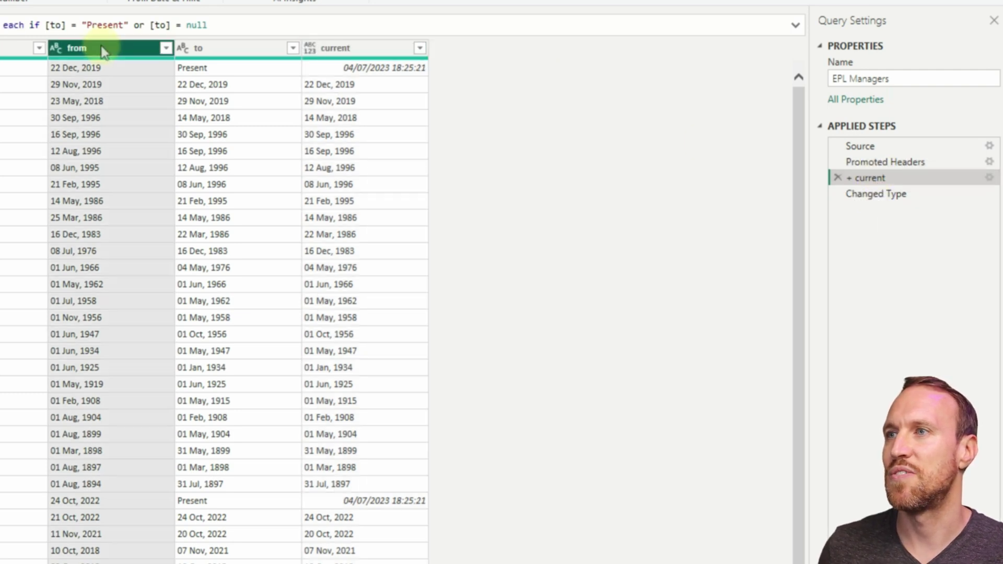
ctrl+click(352, 51)
right_click(352, 50)
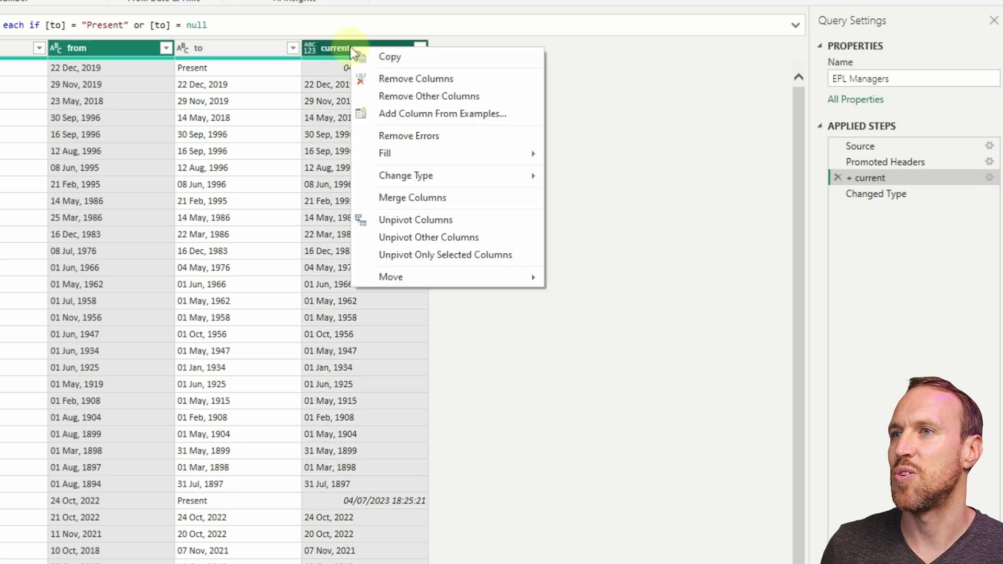
mouse_move(439, 178)
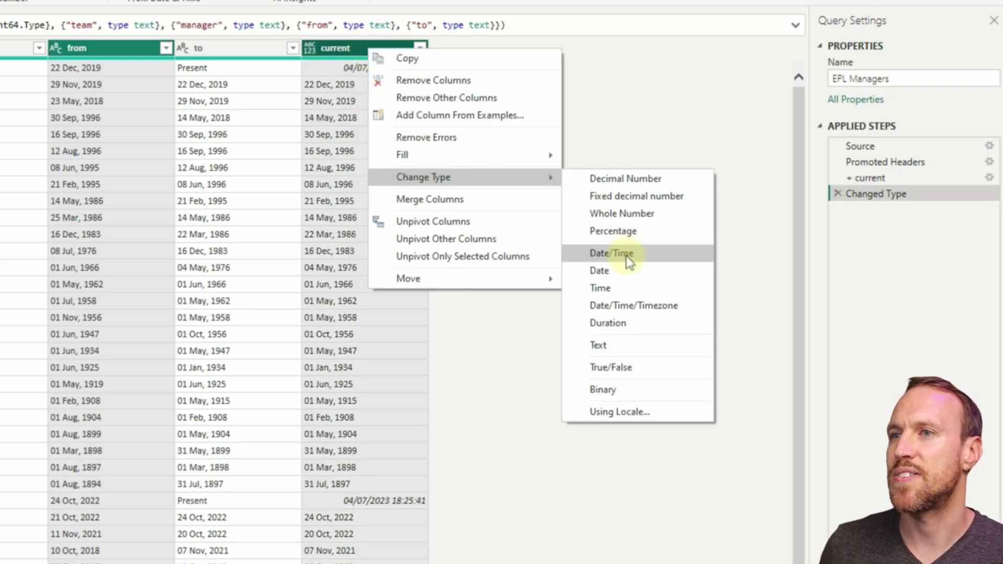
click(623, 254)
click(301, 363)
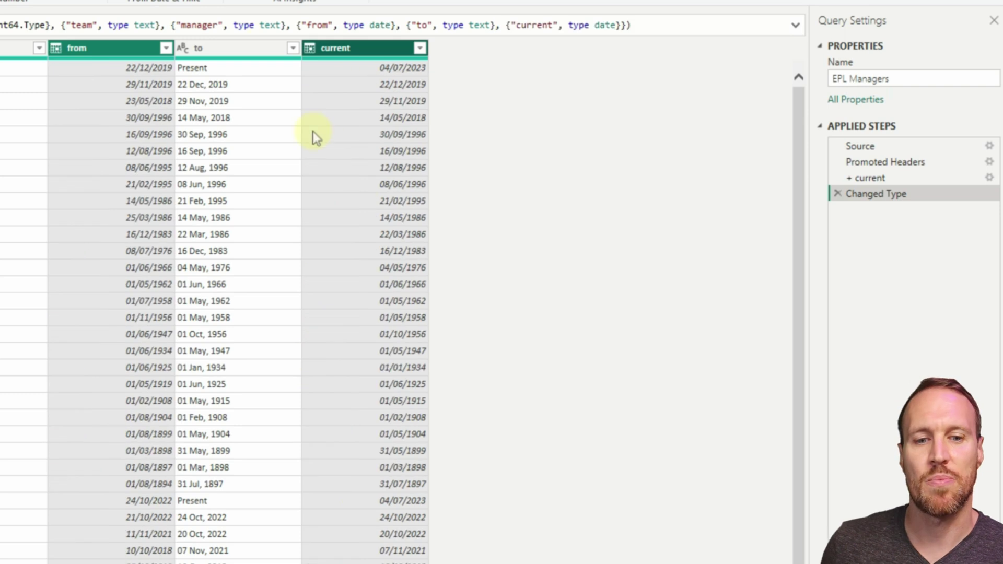
Step: Remove the to column from the table
click(252, 50)
right_click(252, 53)
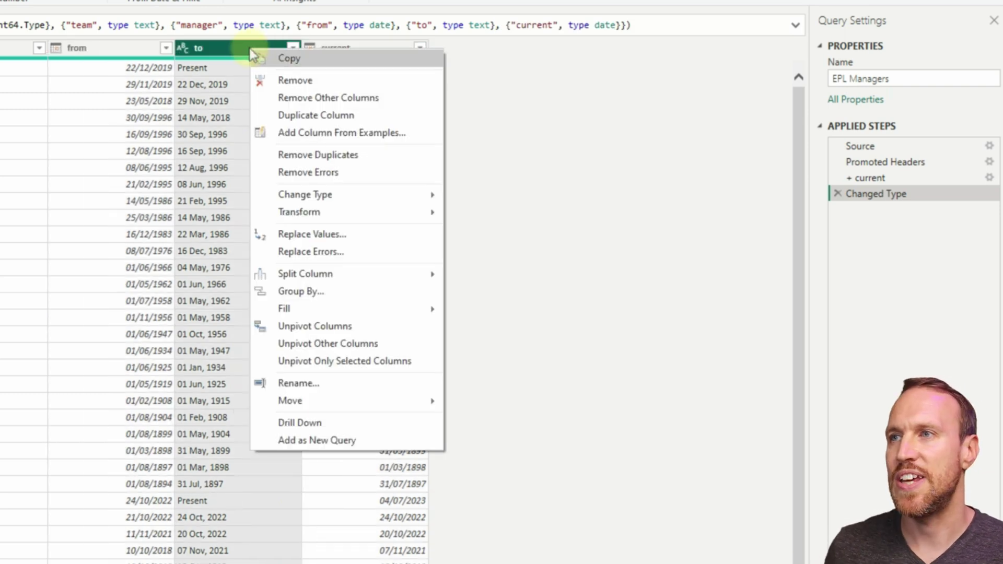
click(287, 80)
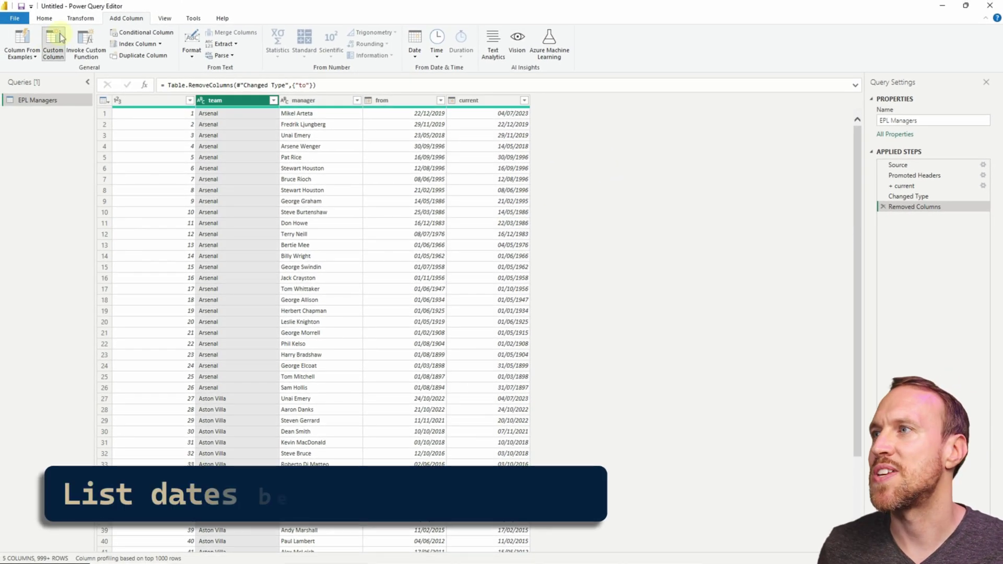
Step: Add a new custom column named managed_dates
click(55, 41)
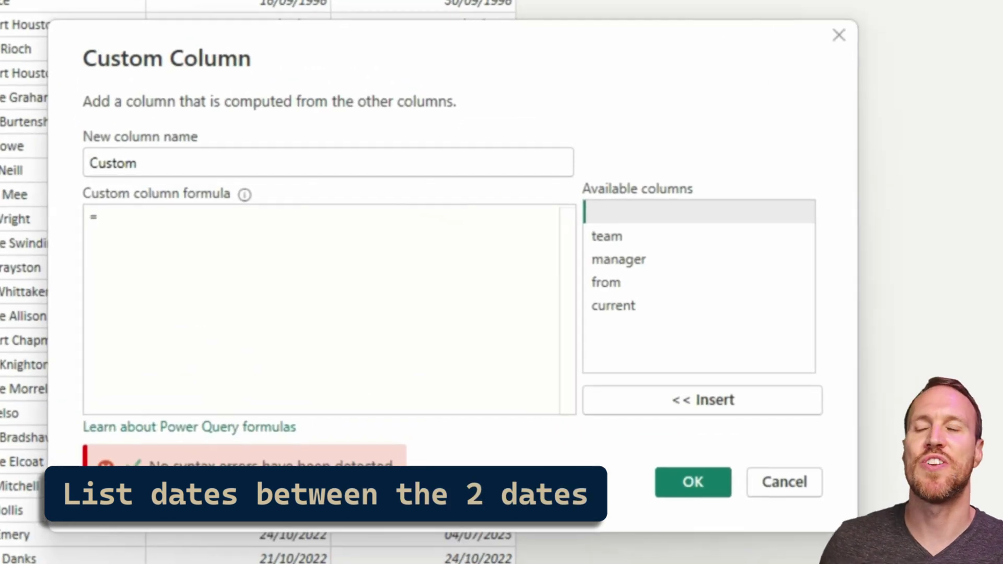
text(manged)
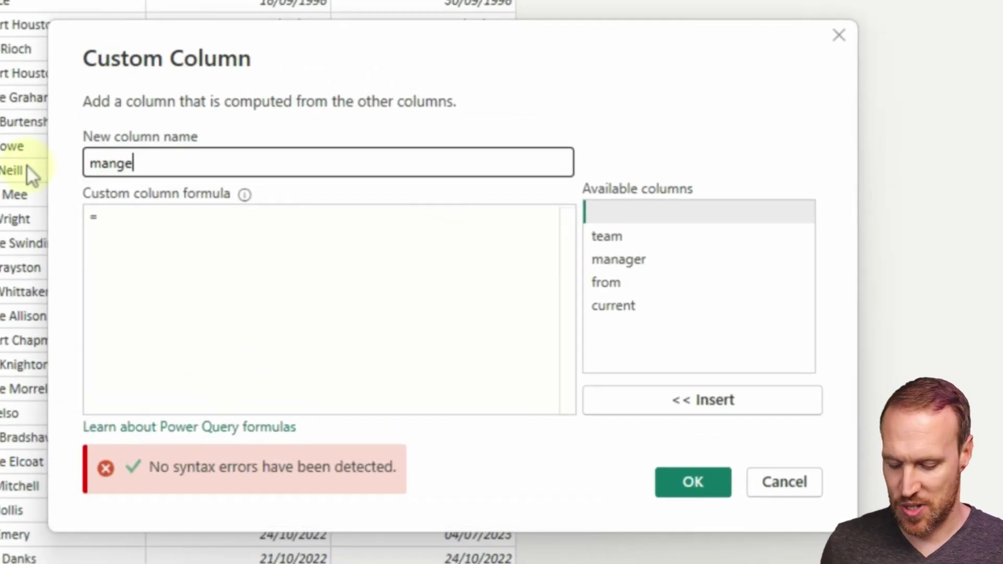
key(BackSpace)
key(BackSpace)
key(BackSpace)
text(aged)
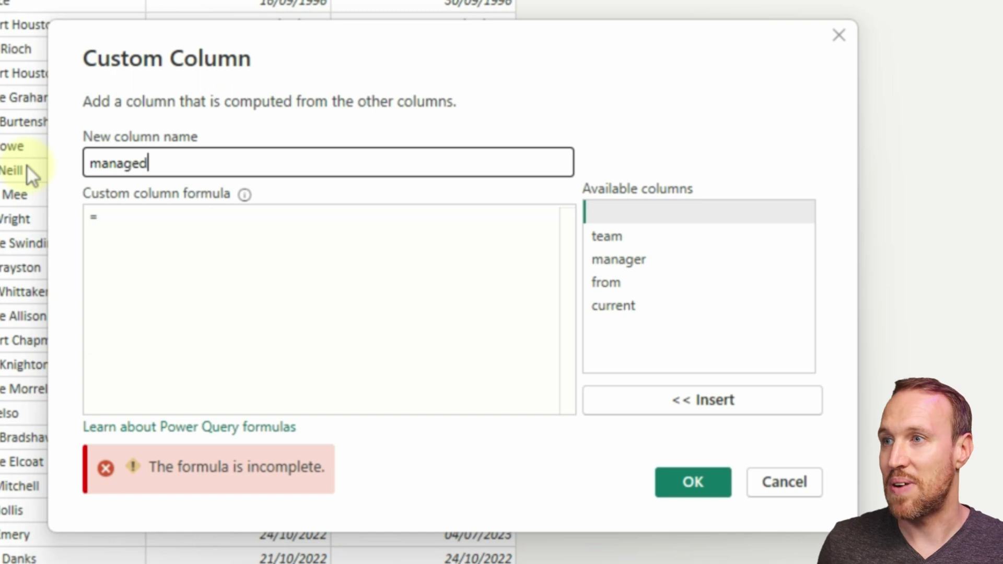
text(_dates)
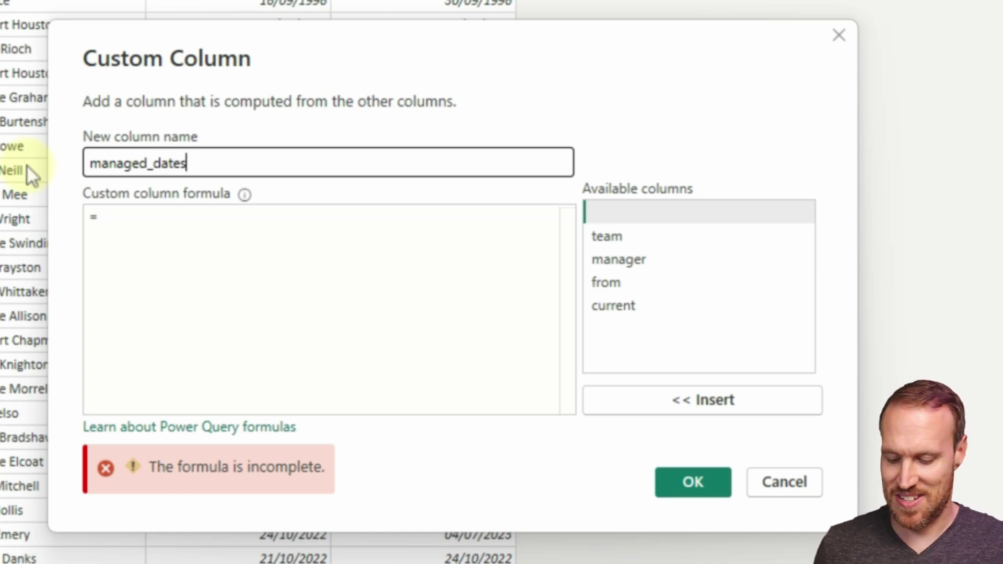
click(303, 226)
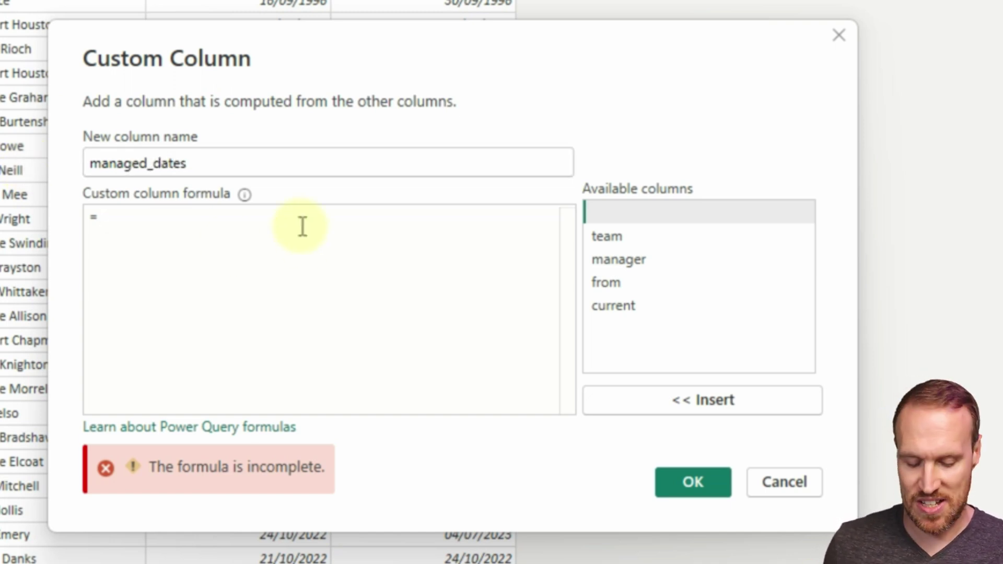
Step: Enter the formula {Number.From([from])..Number.From([current])} and create the column
text({)
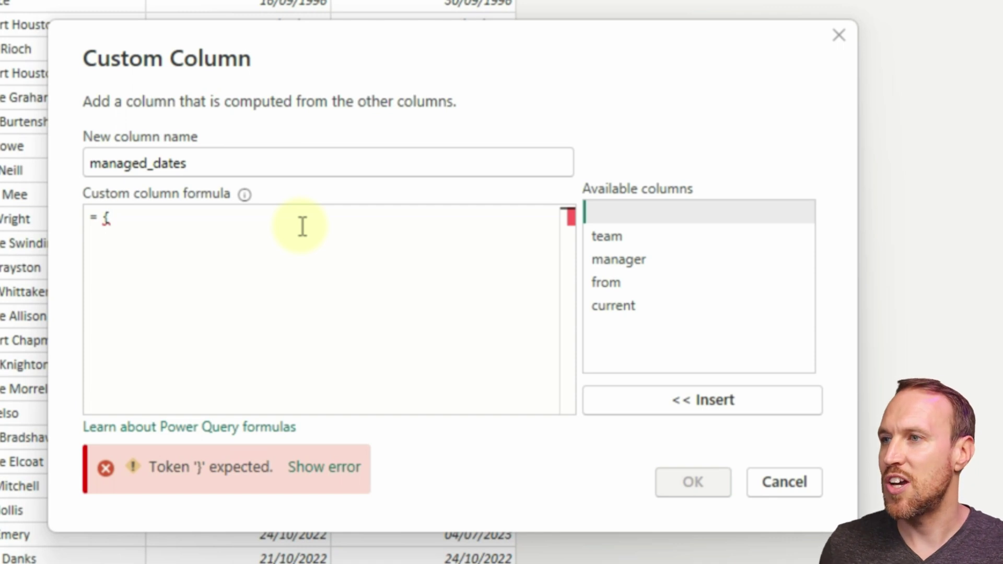
text(Number)
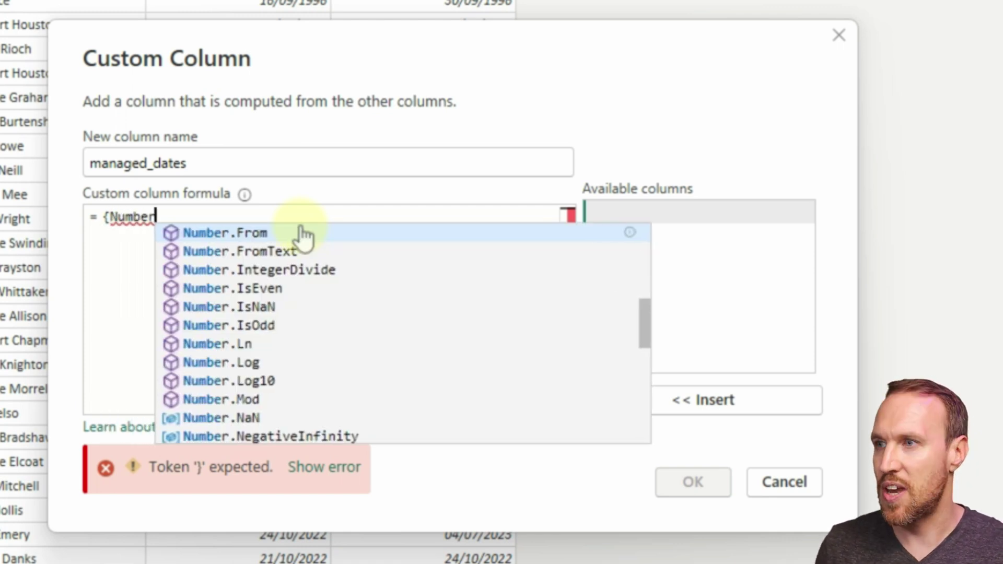
key(Escape)
text(.From)
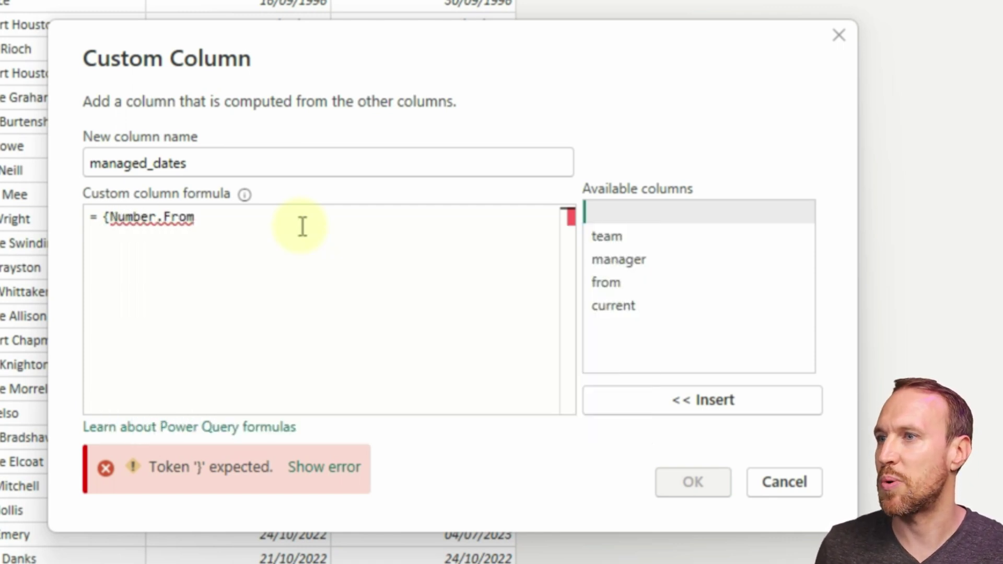
text(()
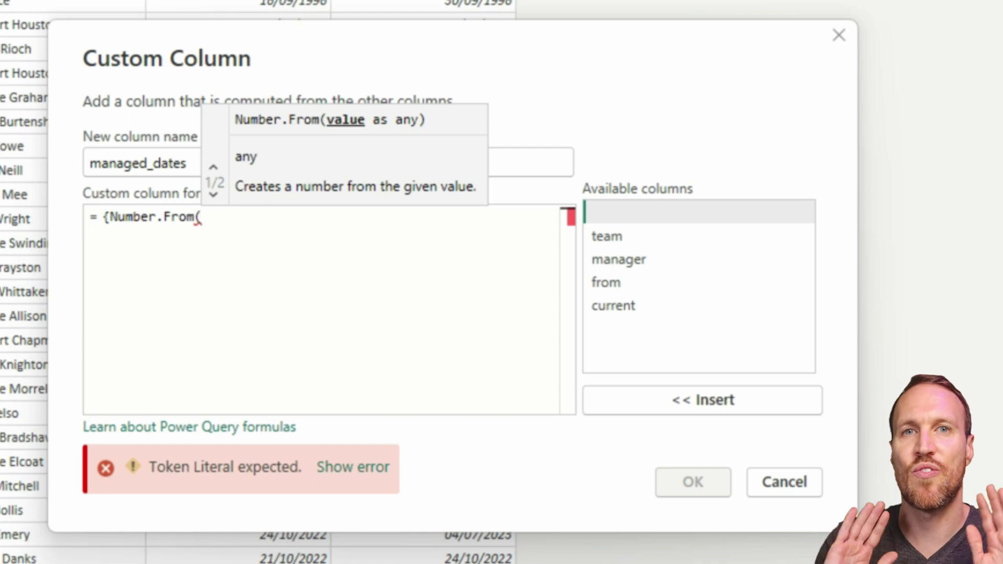
double_click(612, 280)
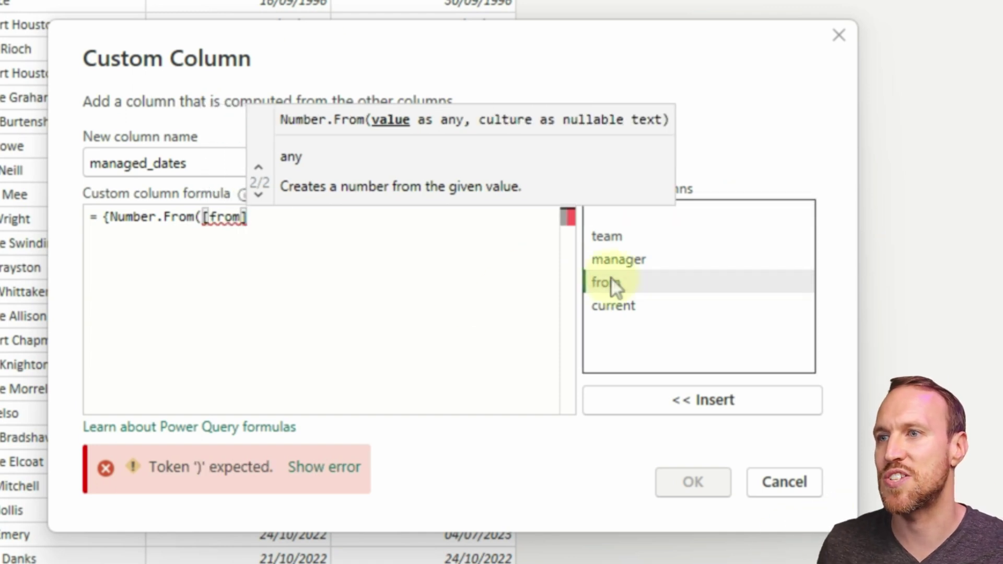
text())
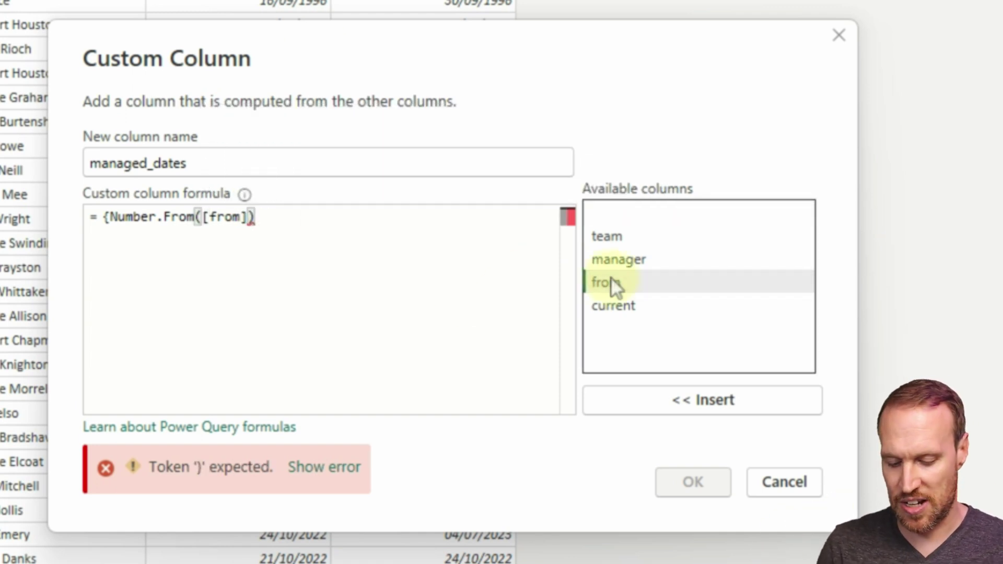
text(..)
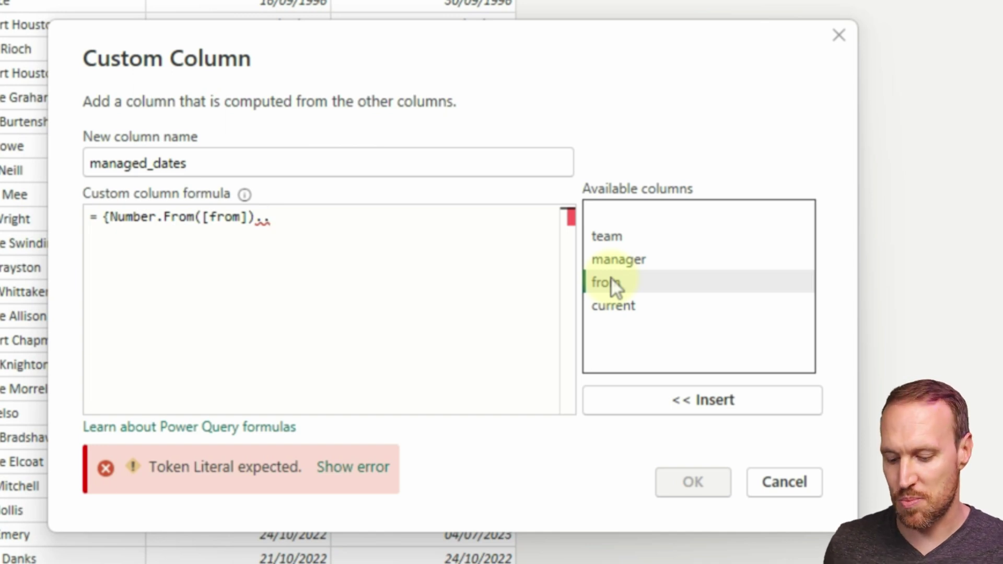
text(number)
key(Tab)
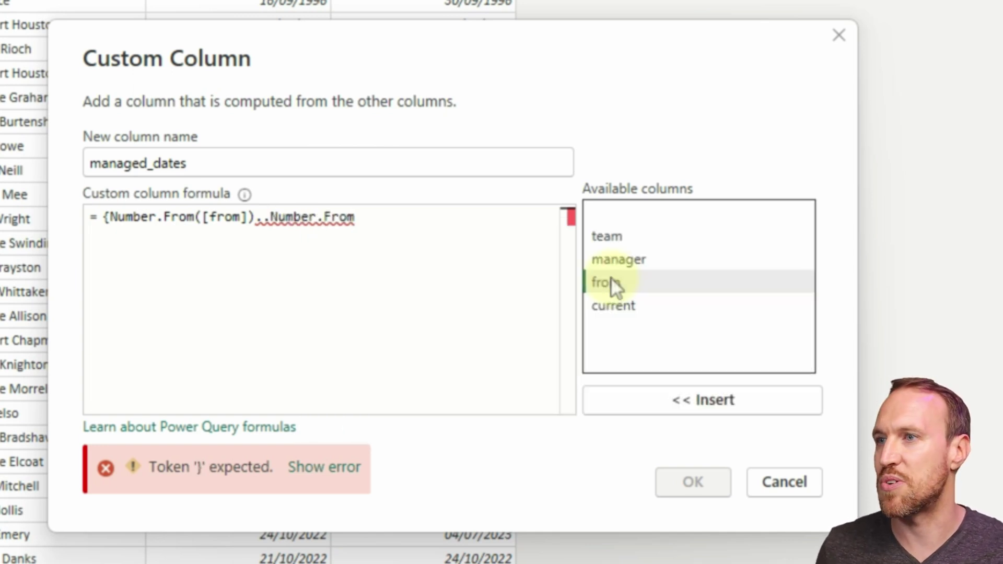
text(()
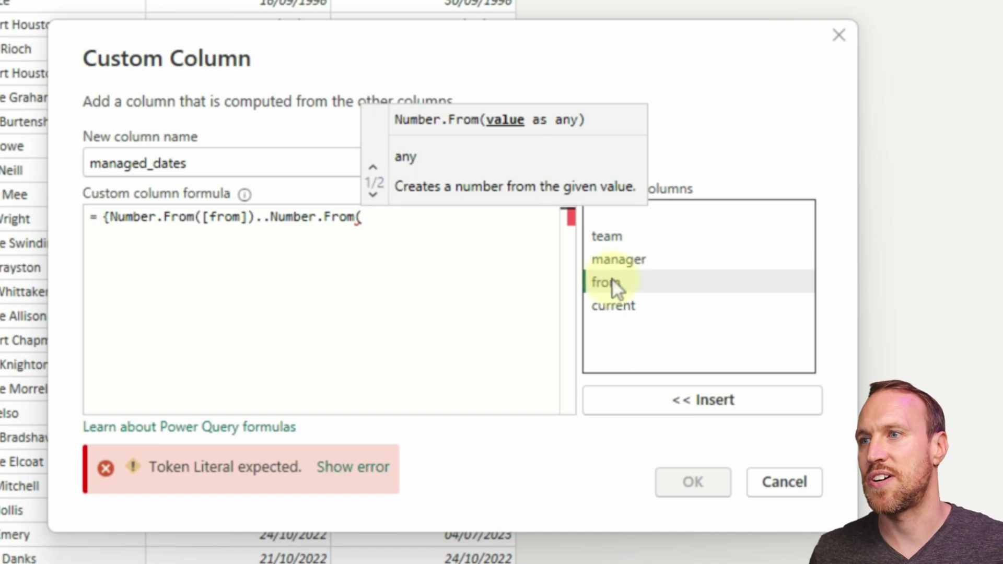
double_click(626, 312)
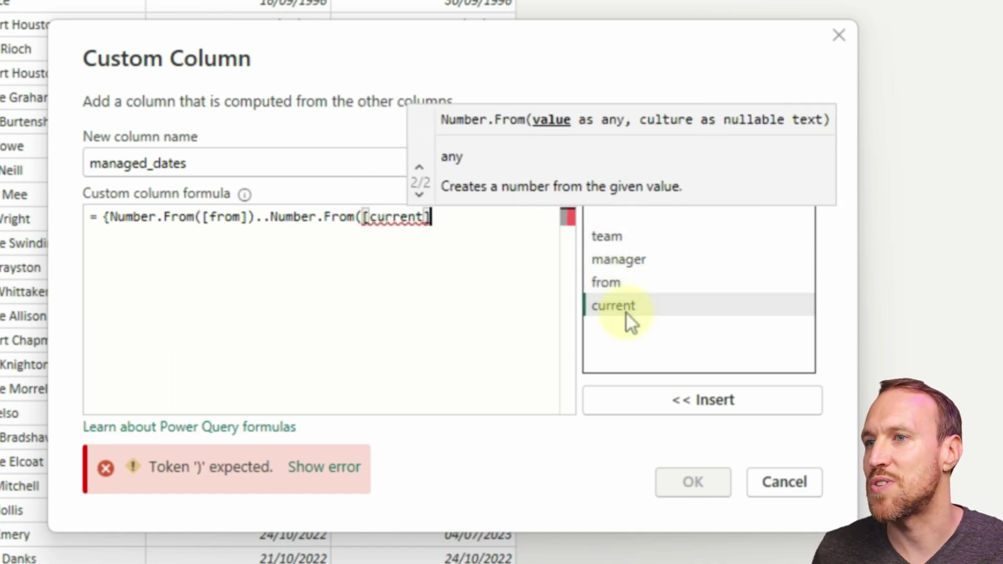
text()})
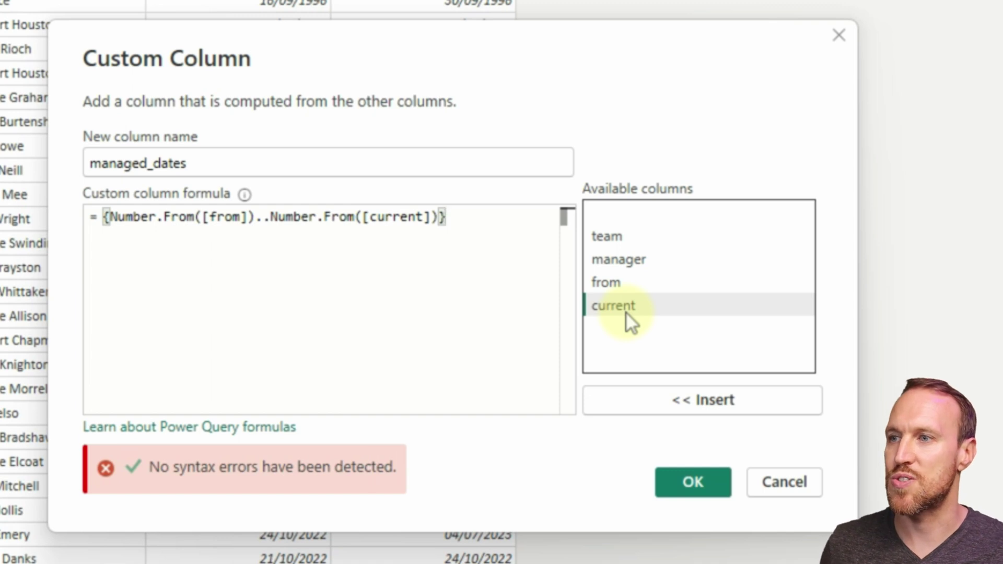
click(384, 280)
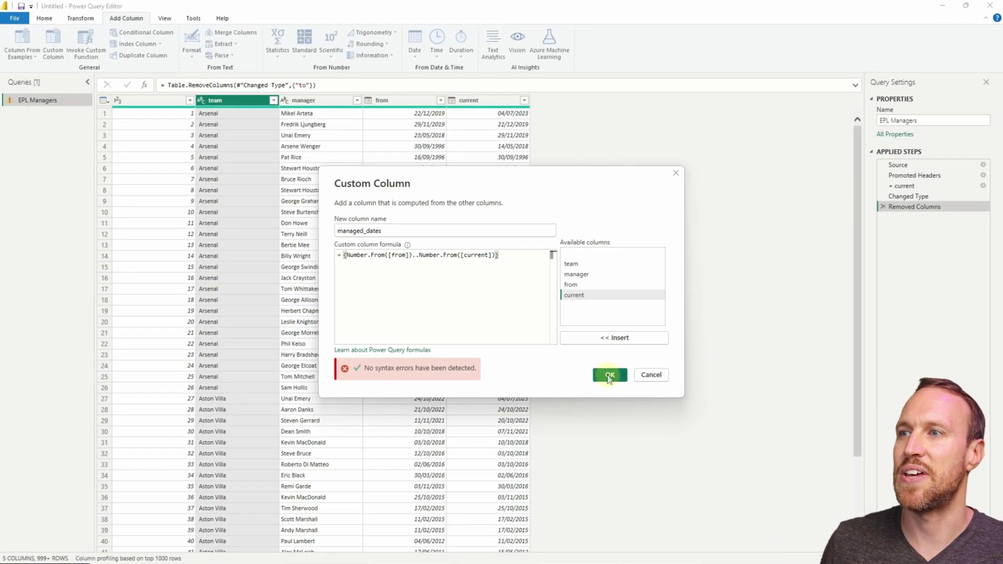
click(679, 476)
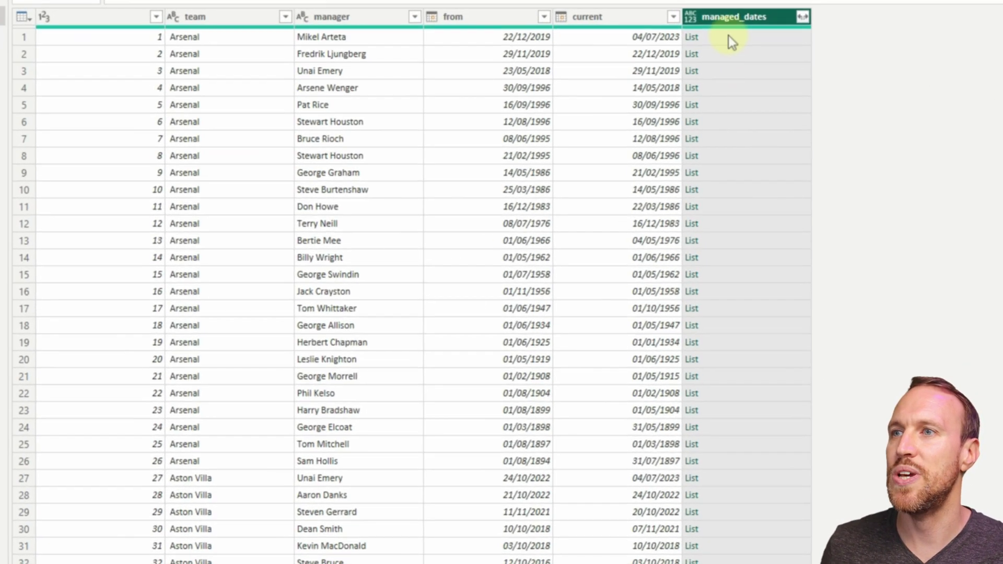
Step: Preview the first row's managed_dates list, enlarge the table area, and bring up its expand options
click(728, 35)
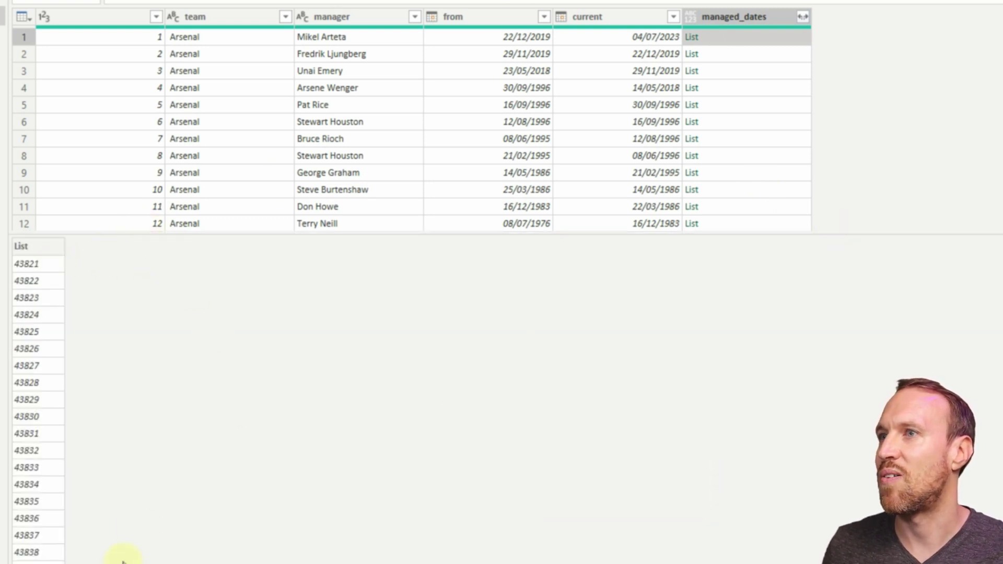
drag(818, 234, 729, 344)
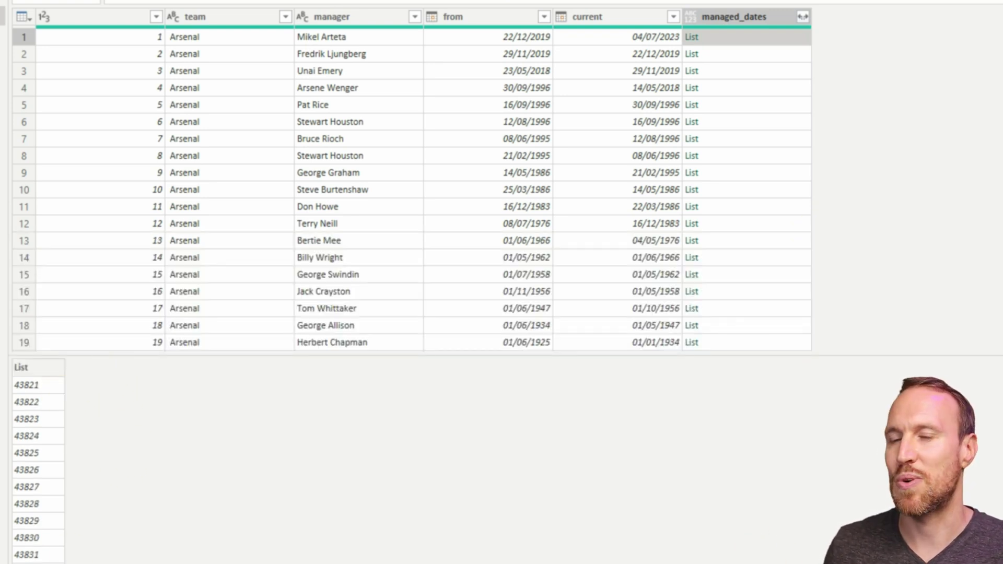
click(802, 17)
click(850, 29)
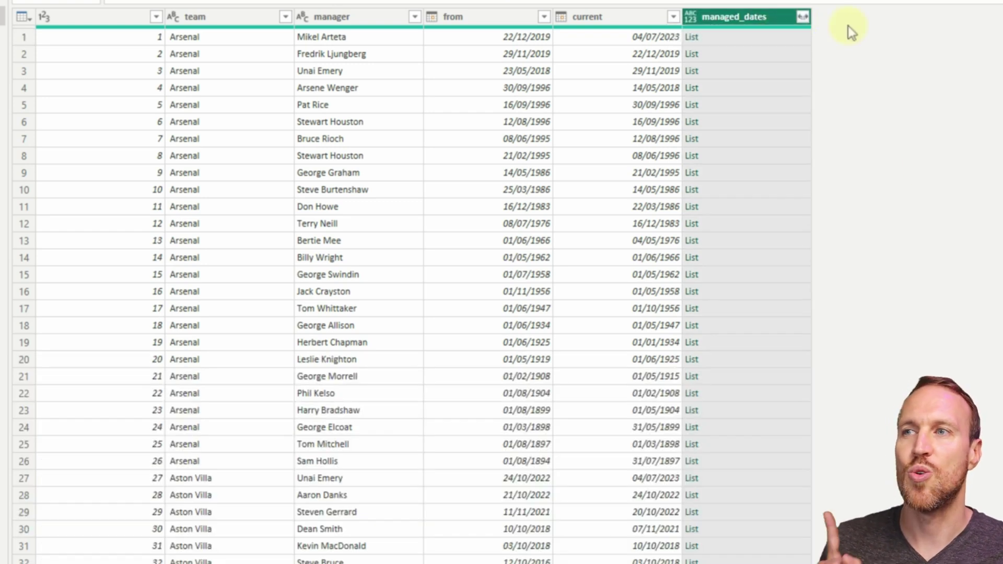
click(803, 17)
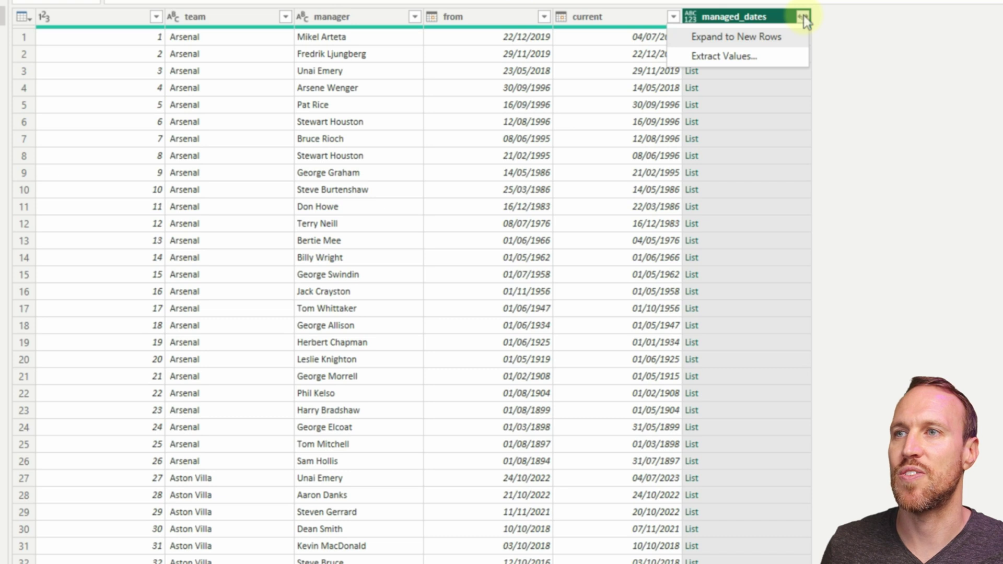
Step: Expand managed_dates to new rows and change its type to Date
click(786, 39)
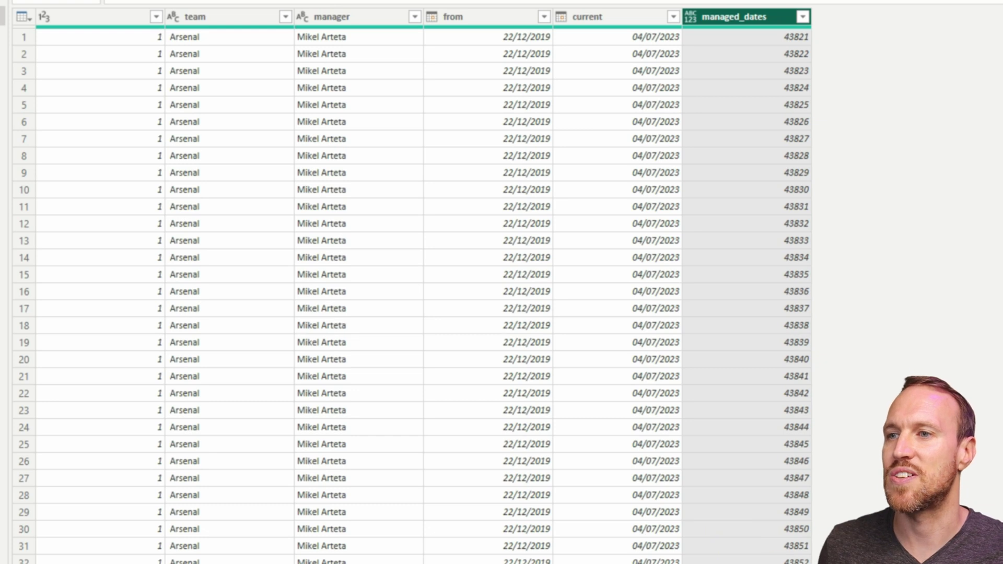
right_click(710, 19)
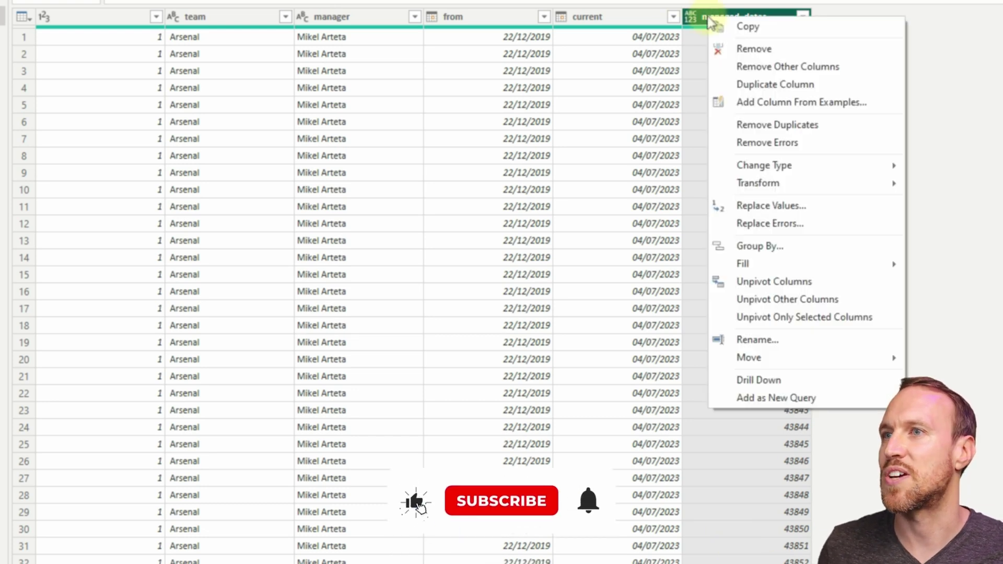
mouse_move(748, 169)
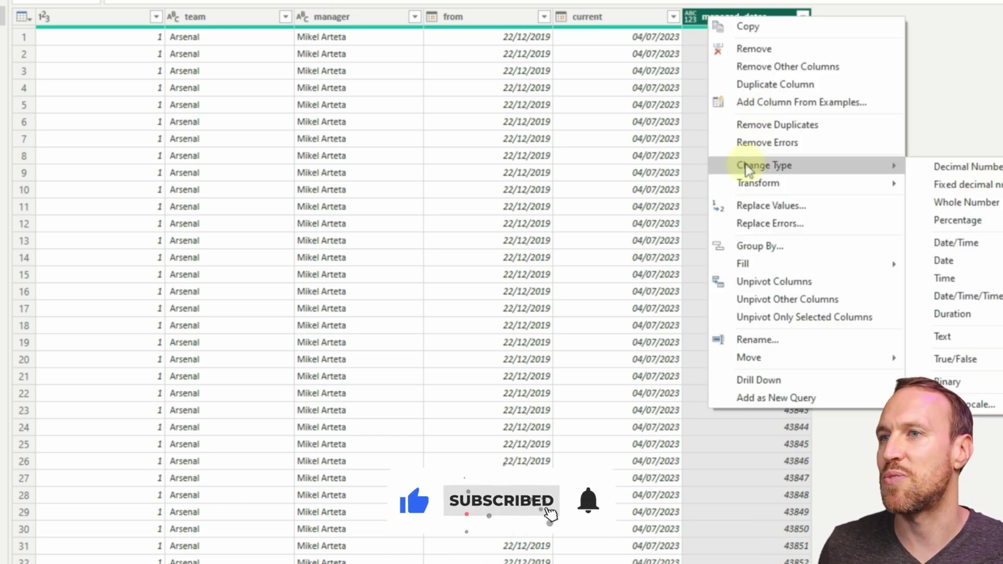
click(978, 260)
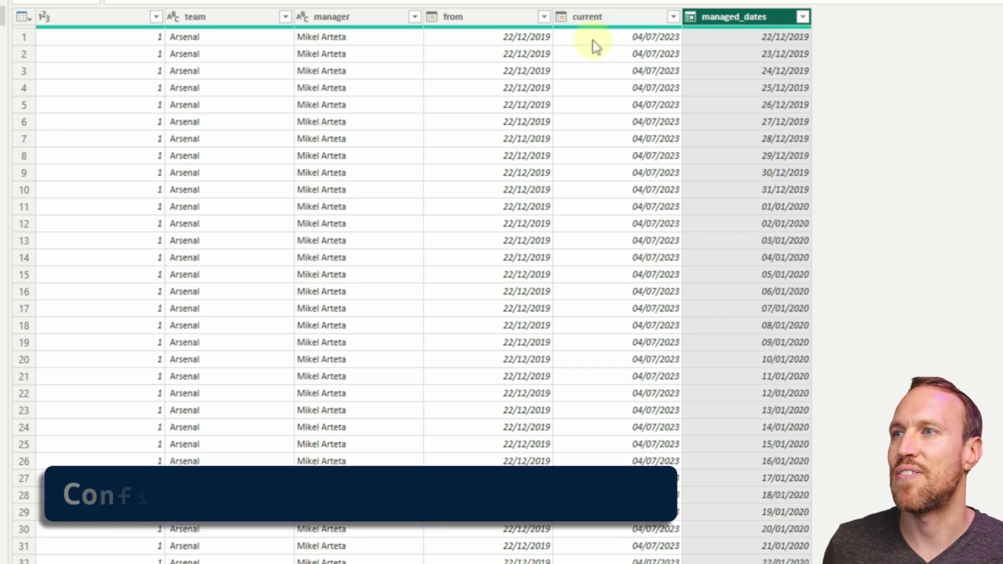
click(505, 37)
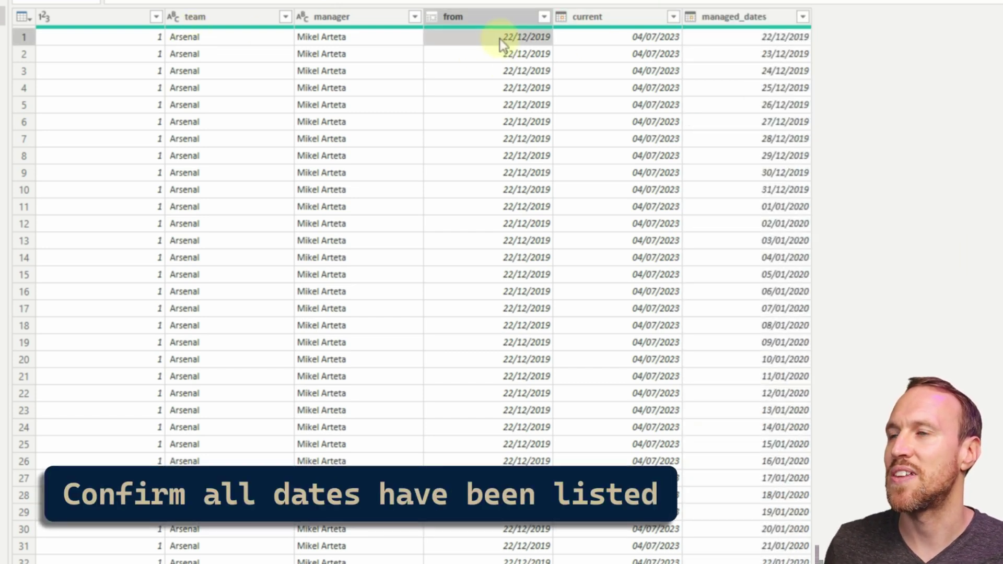
click(779, 37)
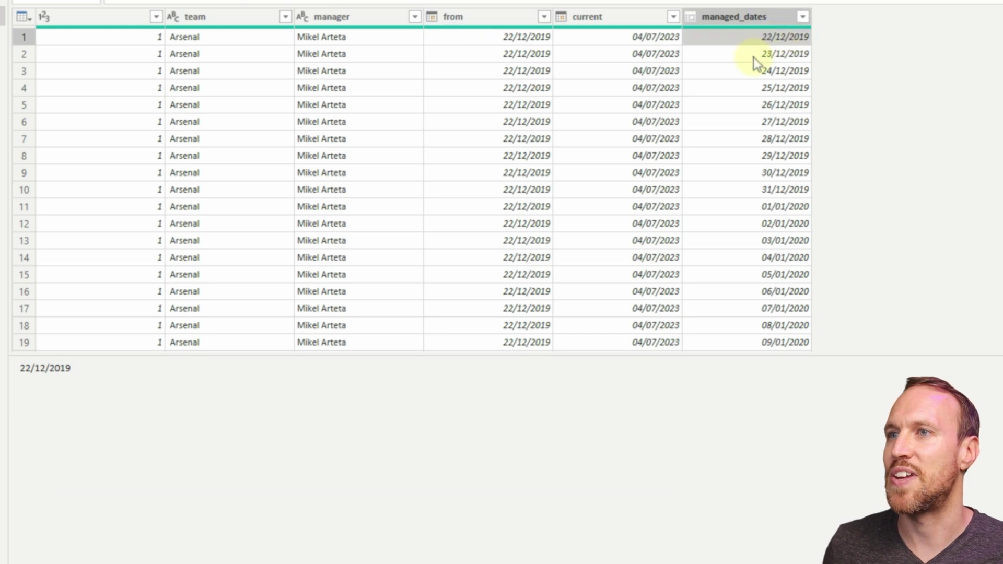
click(650, 42)
scroll(768, 176, down, 7)
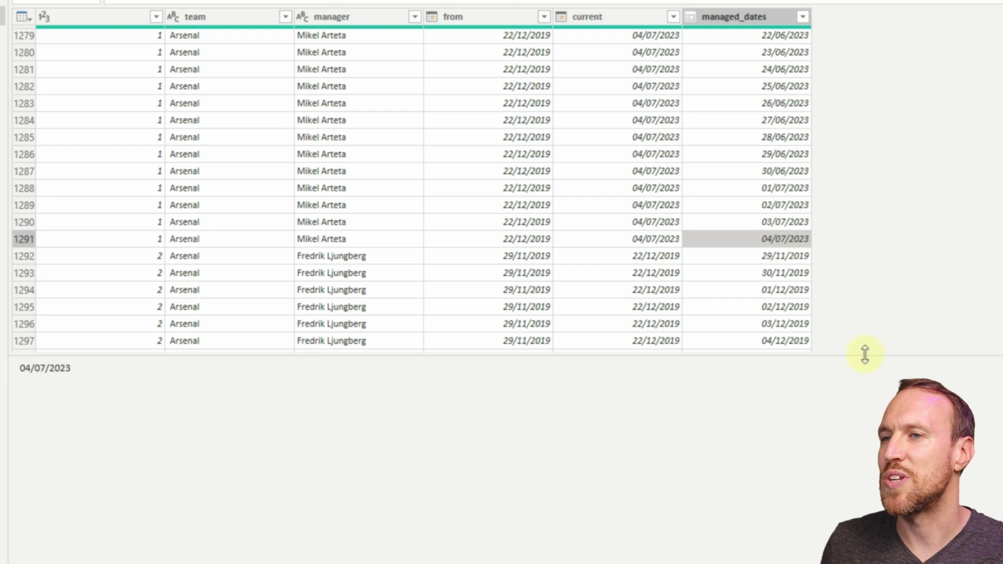
drag(864, 359, 858, 491)
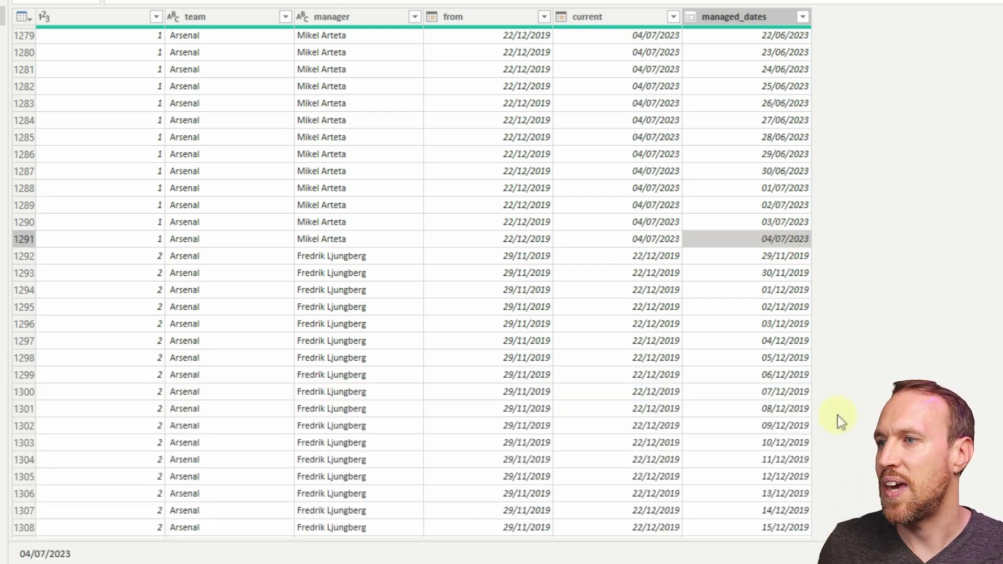
scroll(838, 416, down, 4)
scroll(839, 416, up, 1)
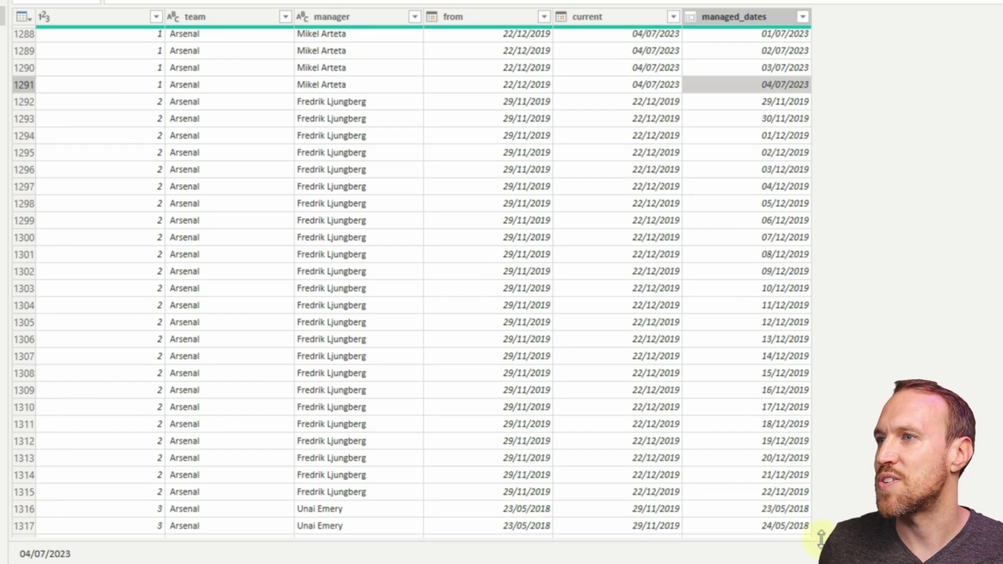
click(514, 102)
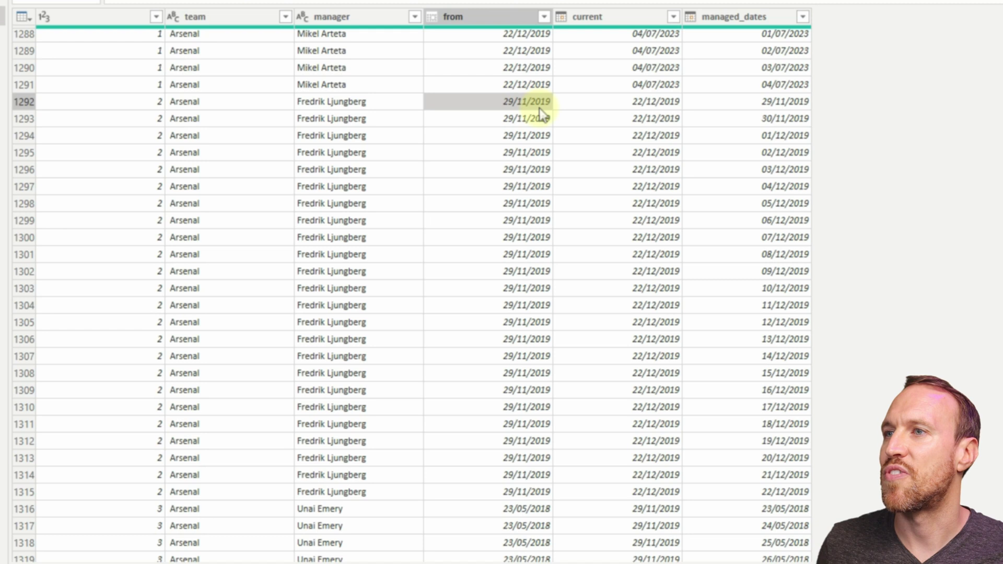
click(741, 104)
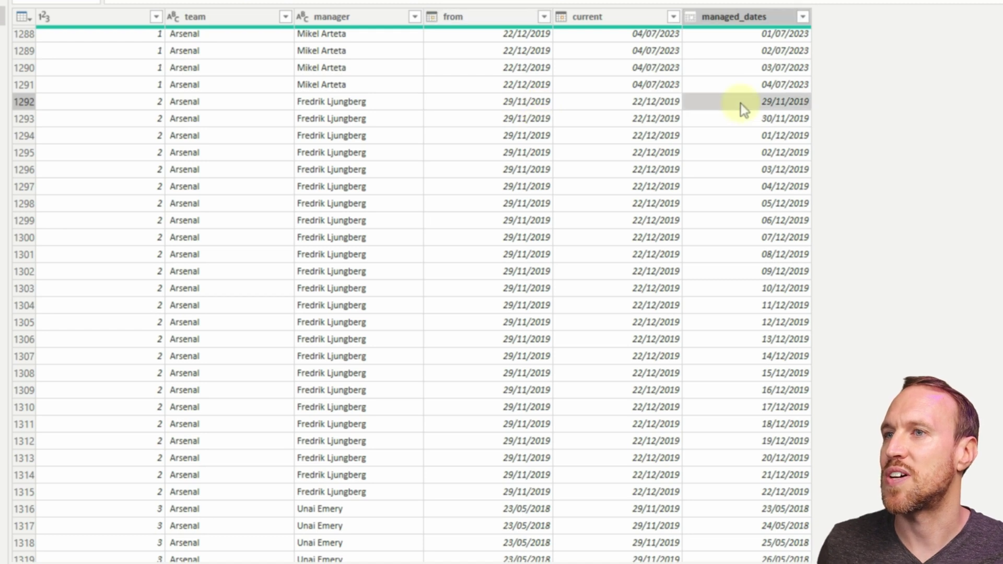
click(651, 106)
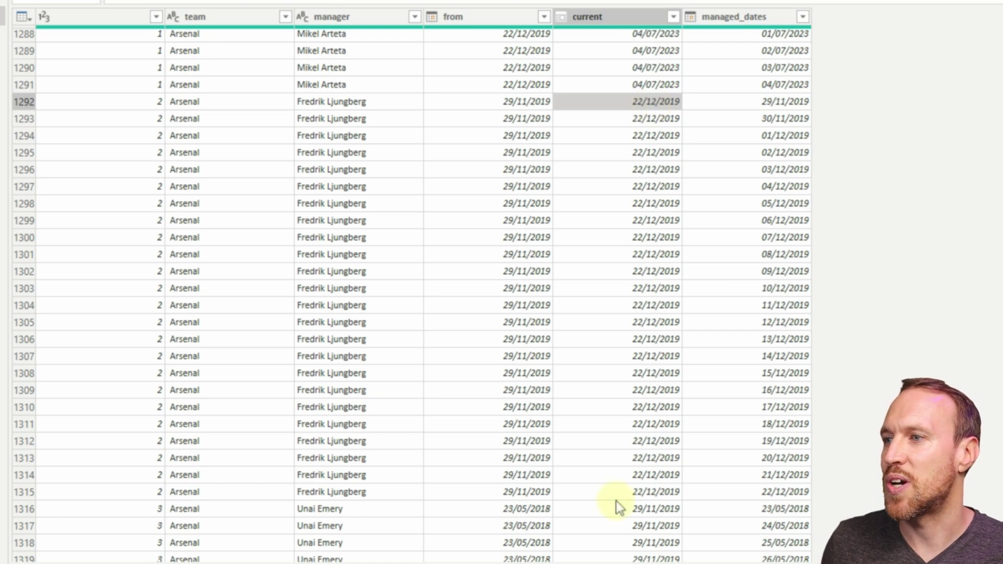
click(790, 492)
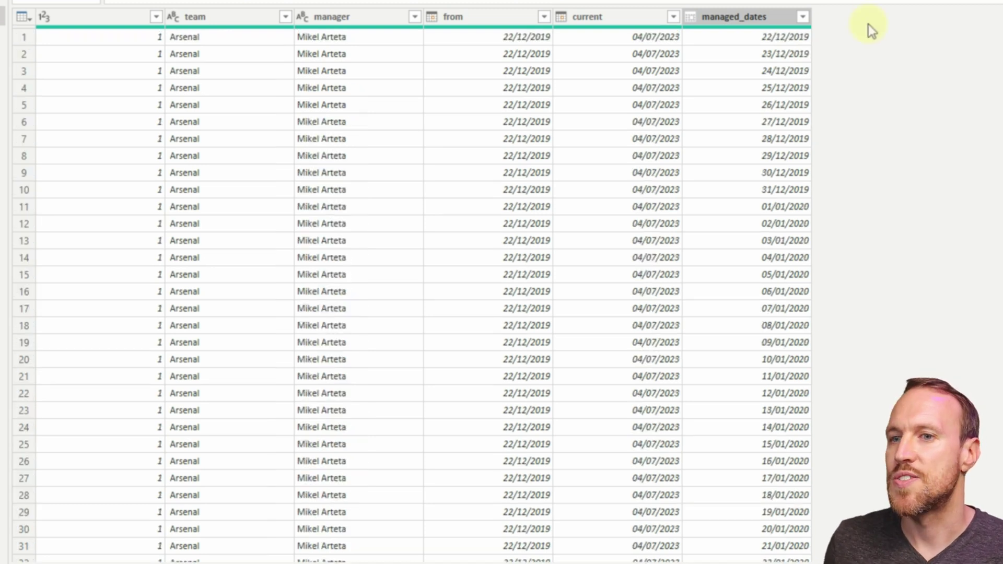
Step: Sort managed_dates descending, then sort the from column descending
click(803, 17)
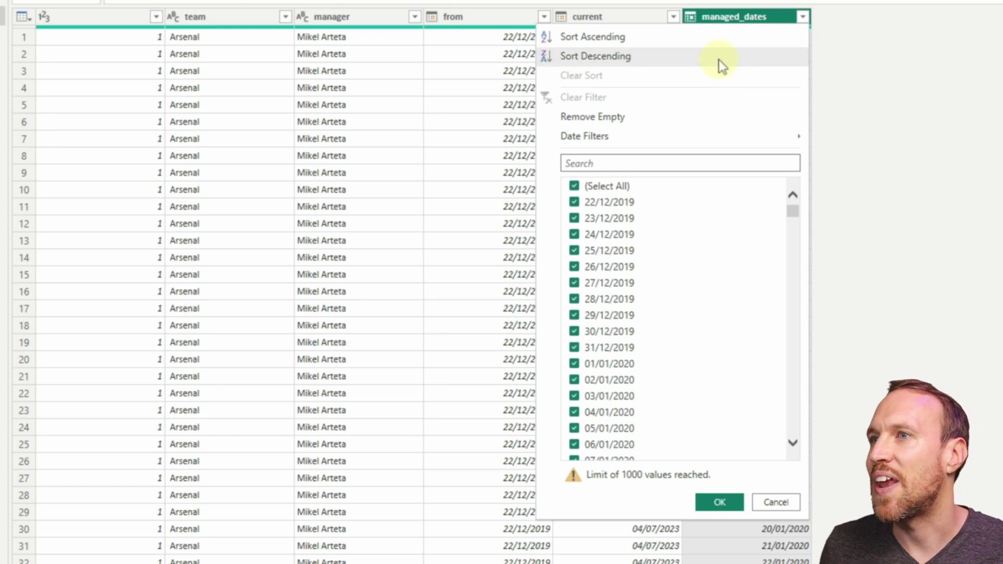
click(719, 60)
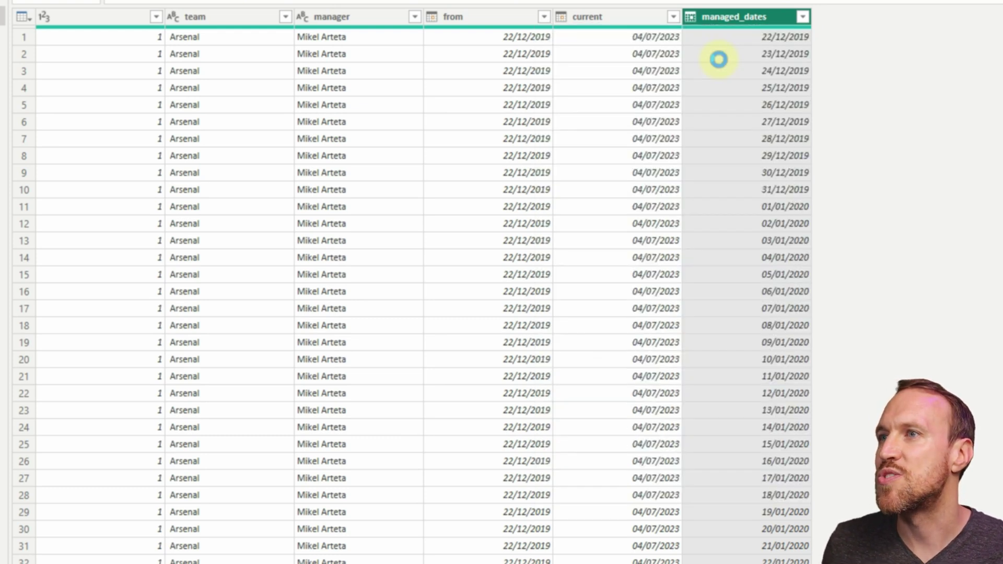
click(543, 17)
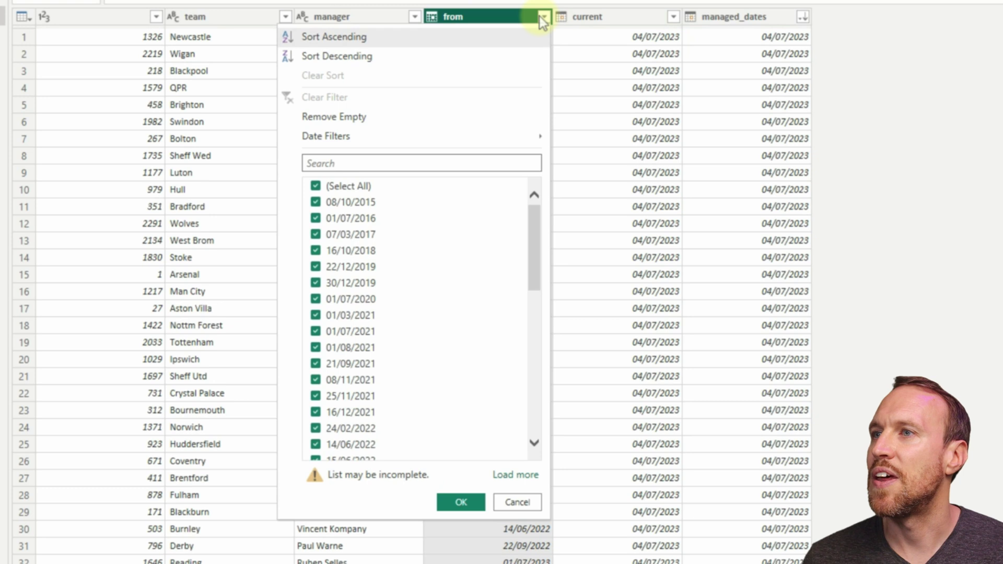
click(485, 54)
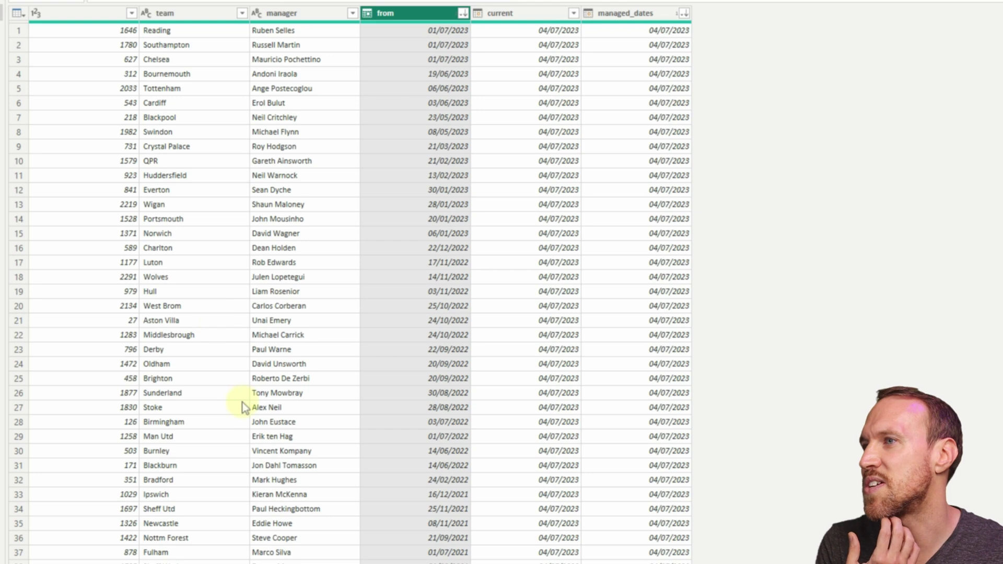
scroll(336, 384, down, 3)
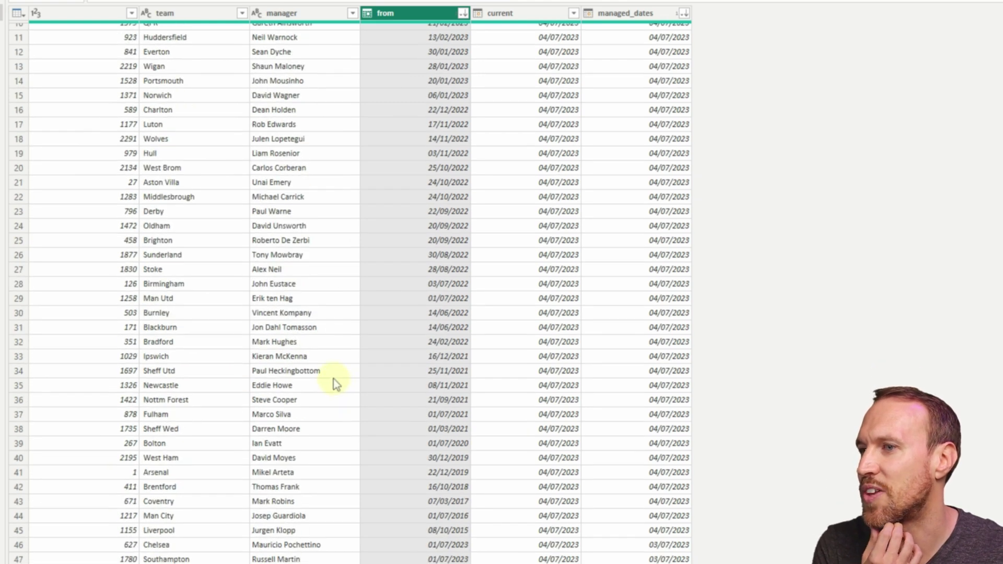